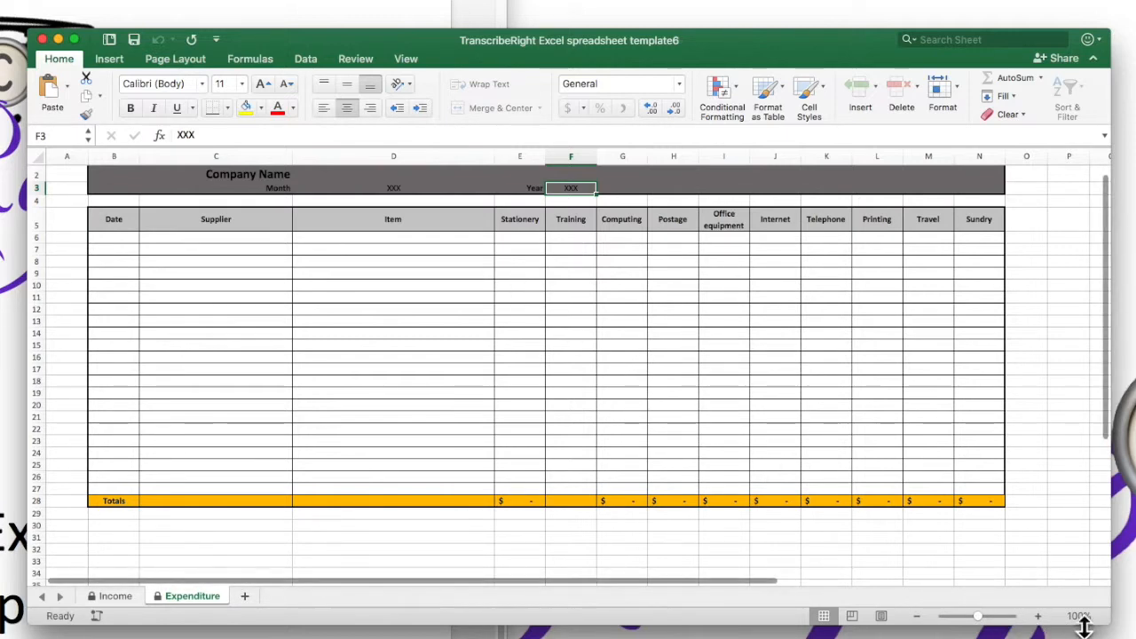
Step: On the Income sheet, enter a rate of 1.90 and a file length of 45 in the first data row
{"action": "left_click_drag", "start_coordinate": [1108, 624], "coordinate": [1135, 638]}
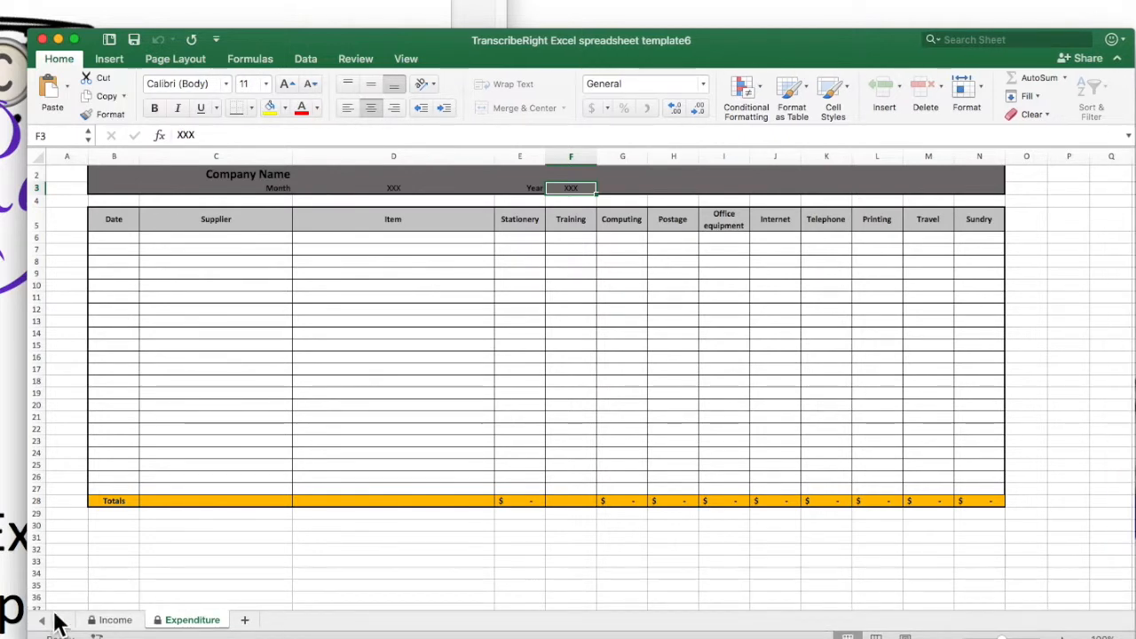
{"action": "left_click", "coordinate": [116, 621]}
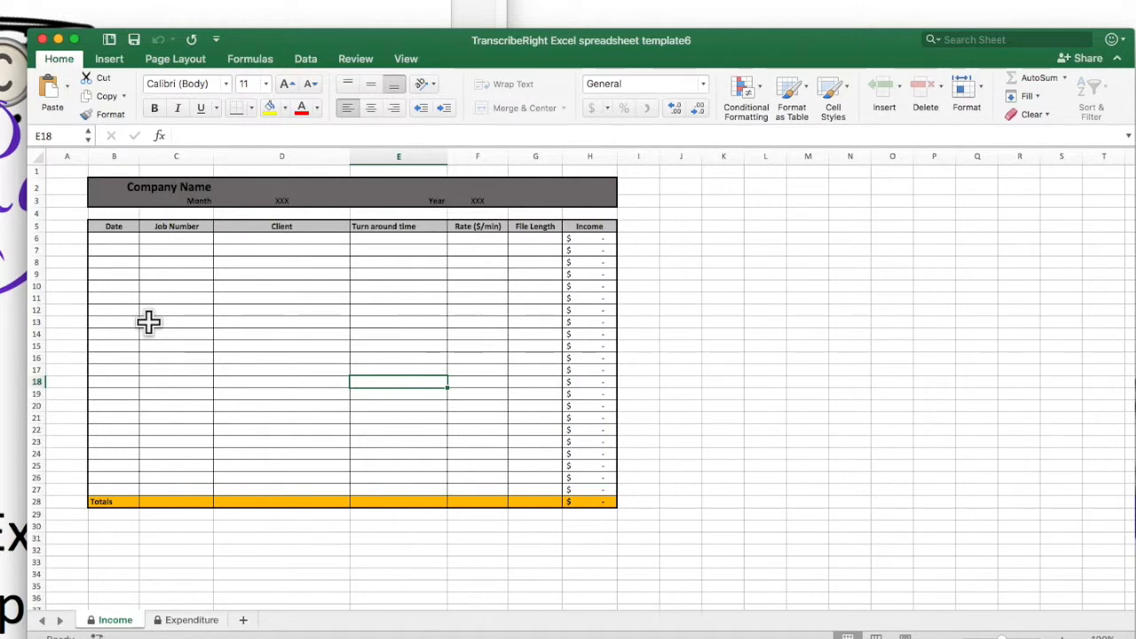
{"action": "left_click", "coordinate": [97, 237]}
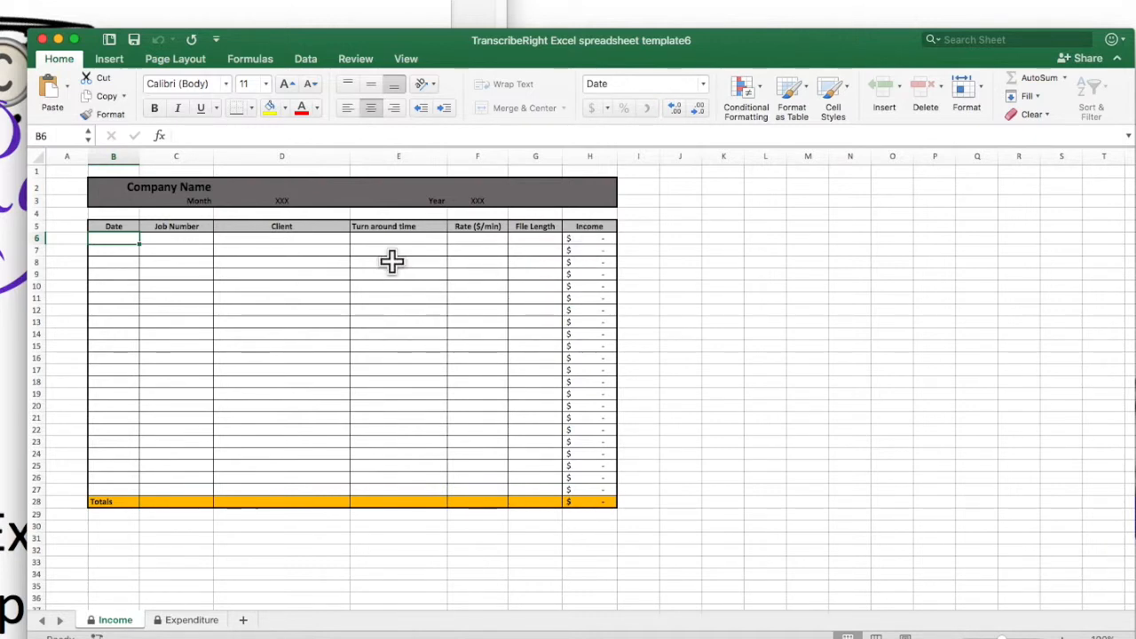
{"action": "left_click", "coordinate": [470, 240]}
{"action": "type", "text": "1.90"}
{"action": "key", "text": "Tab"}
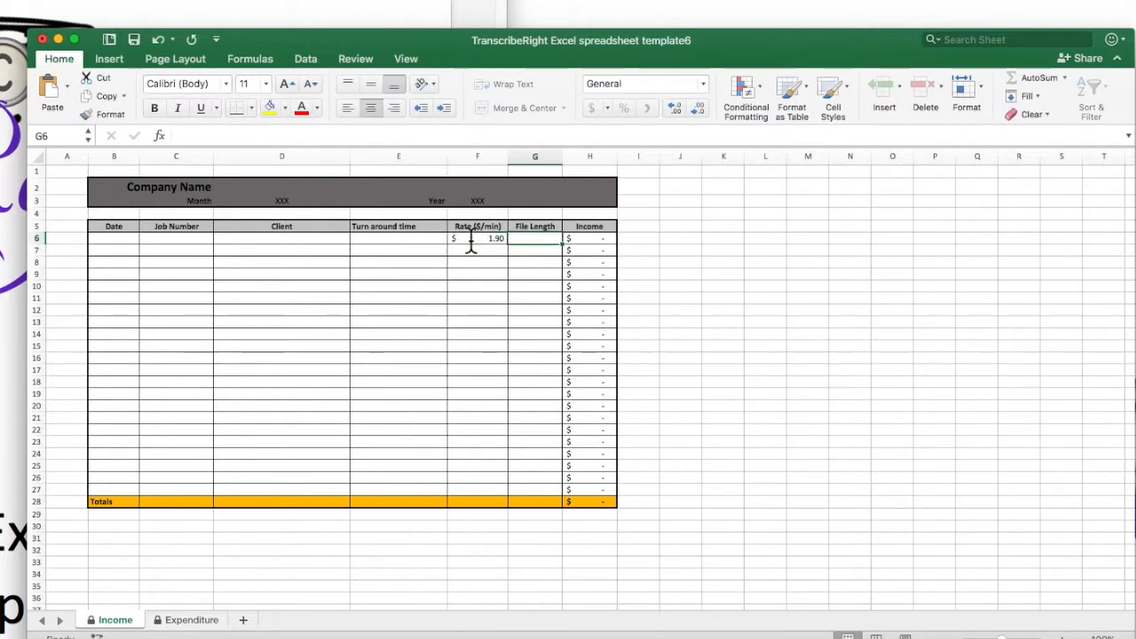
{"action": "type", "text": "45"}
{"action": "key", "text": "Tab"}
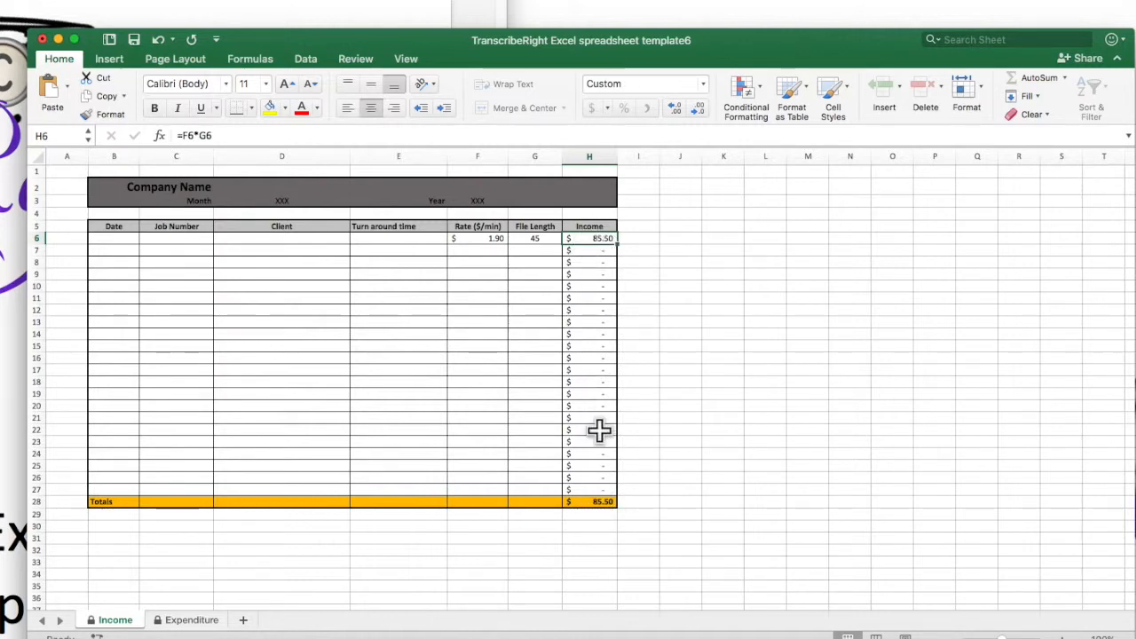
Step: Enter a rate of 1.00 and a file length of 60 in the second income row
{"action": "left_click", "coordinate": [476, 250]}
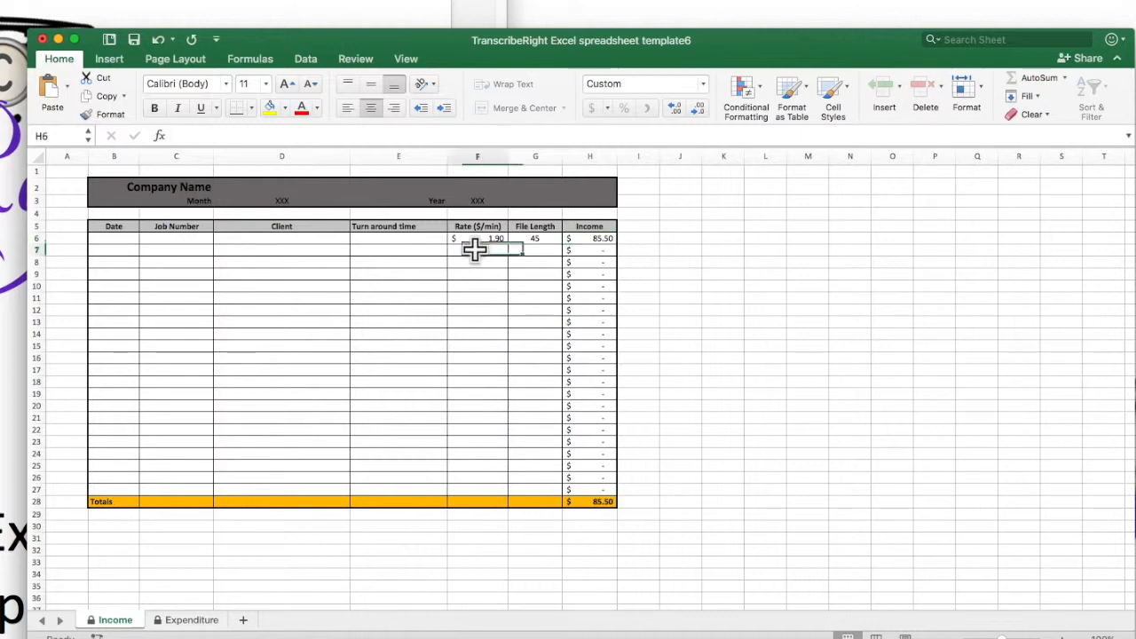
{"action": "type", "text": "1.0"}
{"action": "key", "text": "Tab"}
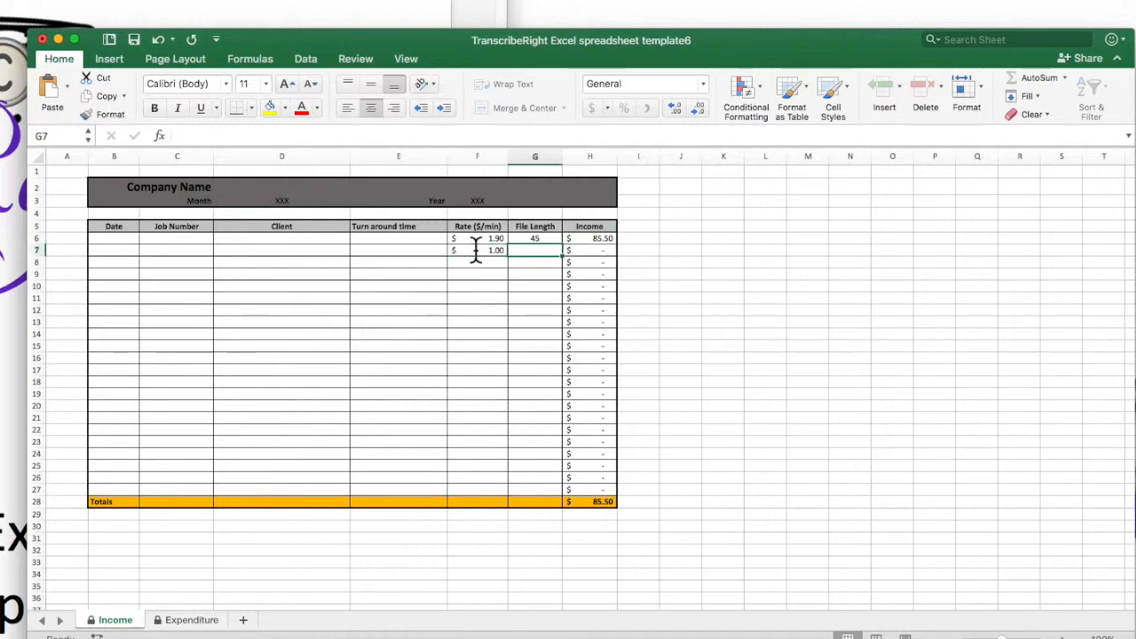
{"action": "type", "text": "60"}
{"action": "key", "text": "Tab"}
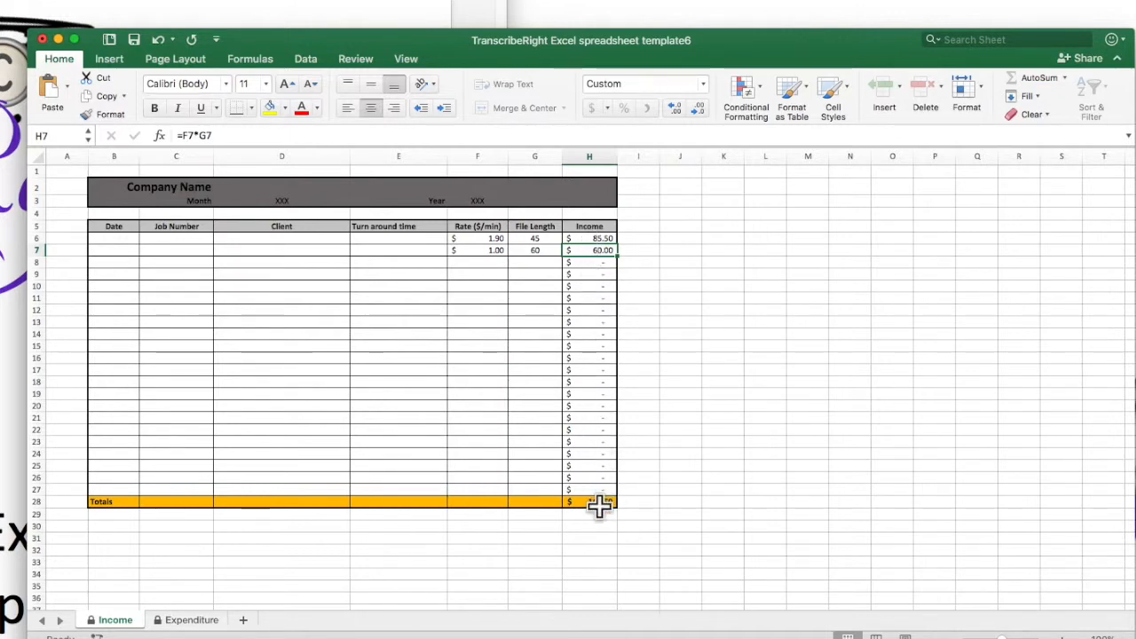
Step: Protect the workbook structure with a password, entering and verifying it
{"action": "left_click", "coordinate": [201, 620]}
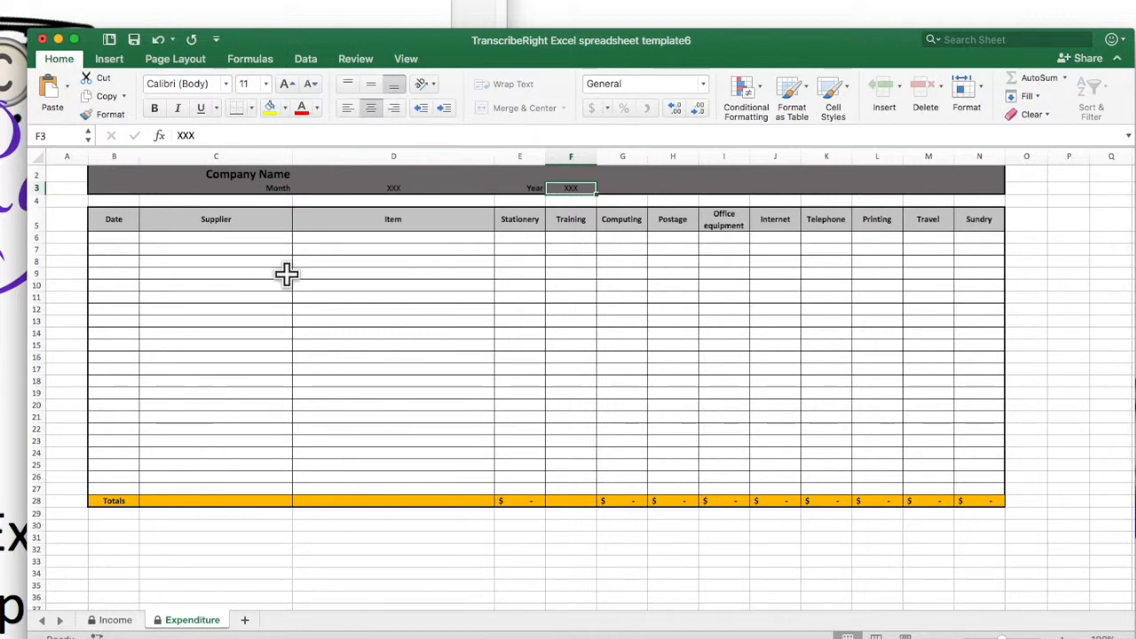
{"action": "left_click", "coordinate": [355, 58]}
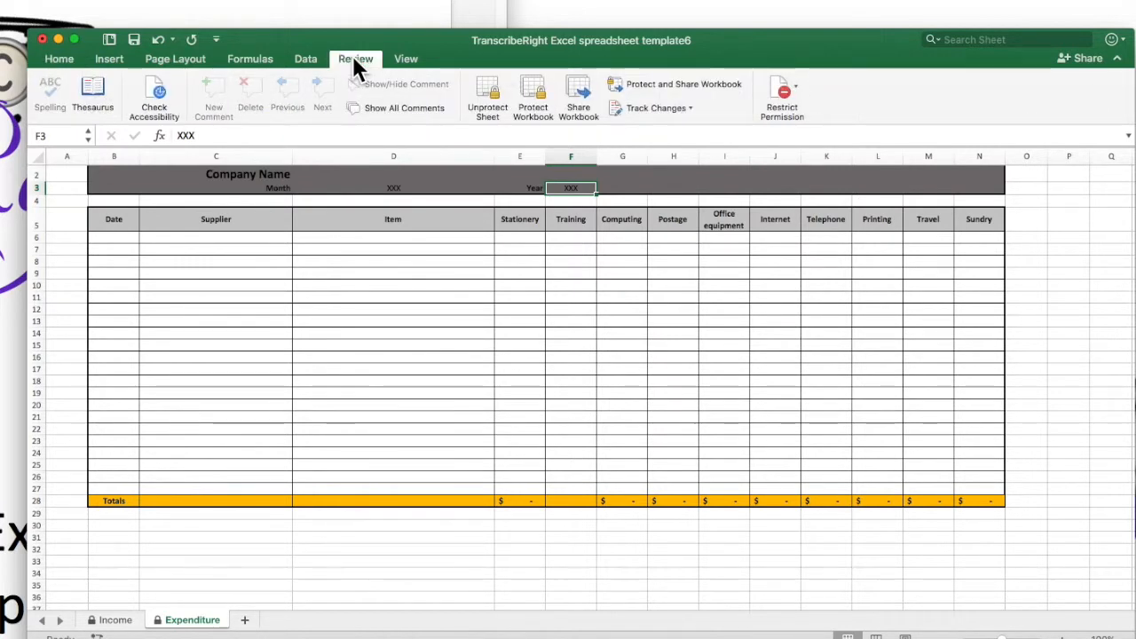
{"action": "left_click", "coordinate": [530, 93]}
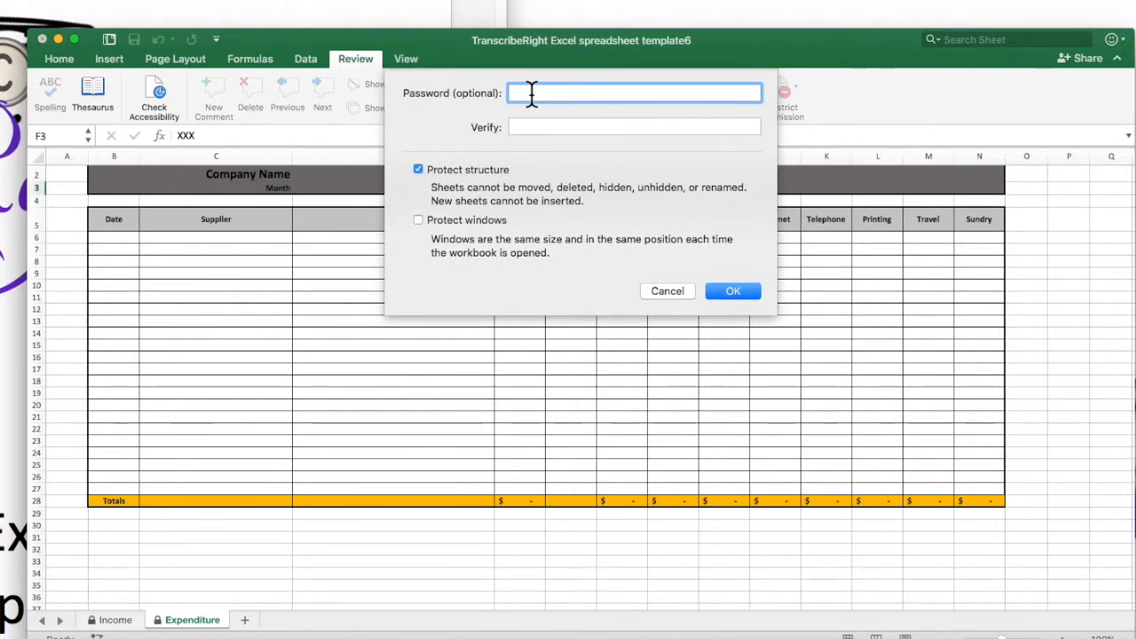
{"action": "type", "text": "12345678"}
{"action": "key", "text": "Tab"}
{"action": "type", "text": "12345678"}
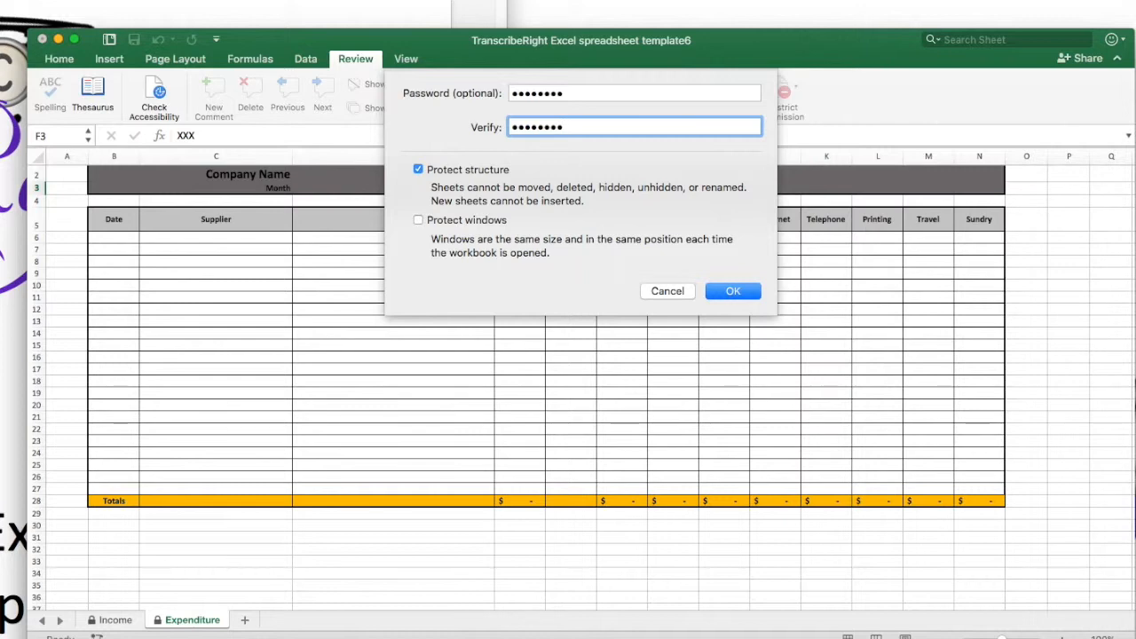
{"action": "left_click", "coordinate": [738, 292]}
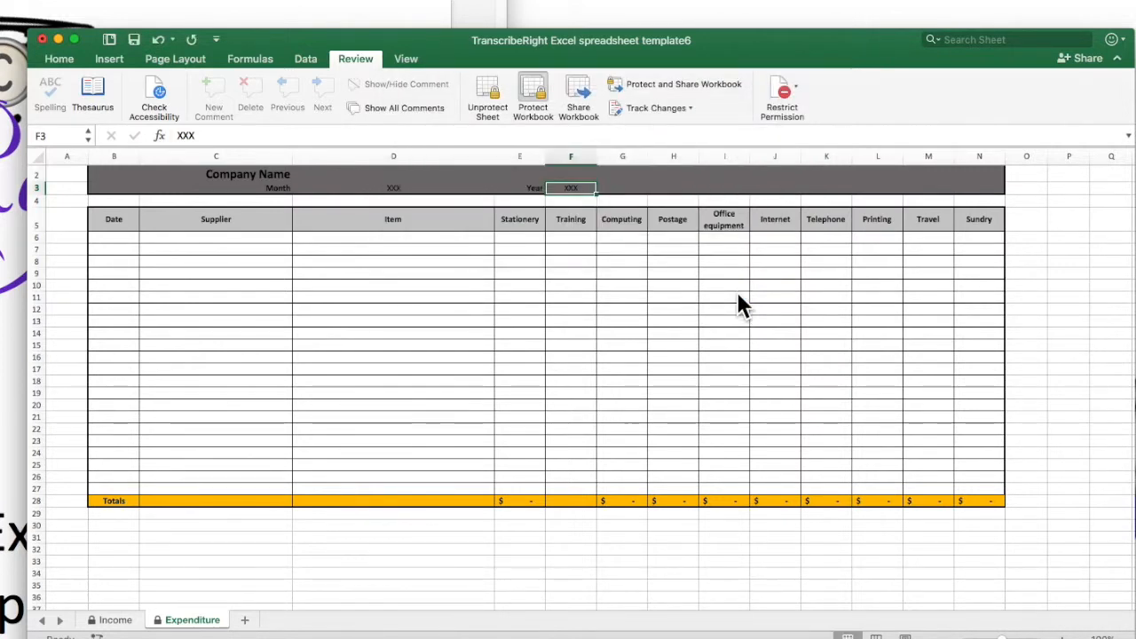
Step: Unprotect the Income sheet by entering its password
{"action": "left_click", "coordinate": [116, 620]}
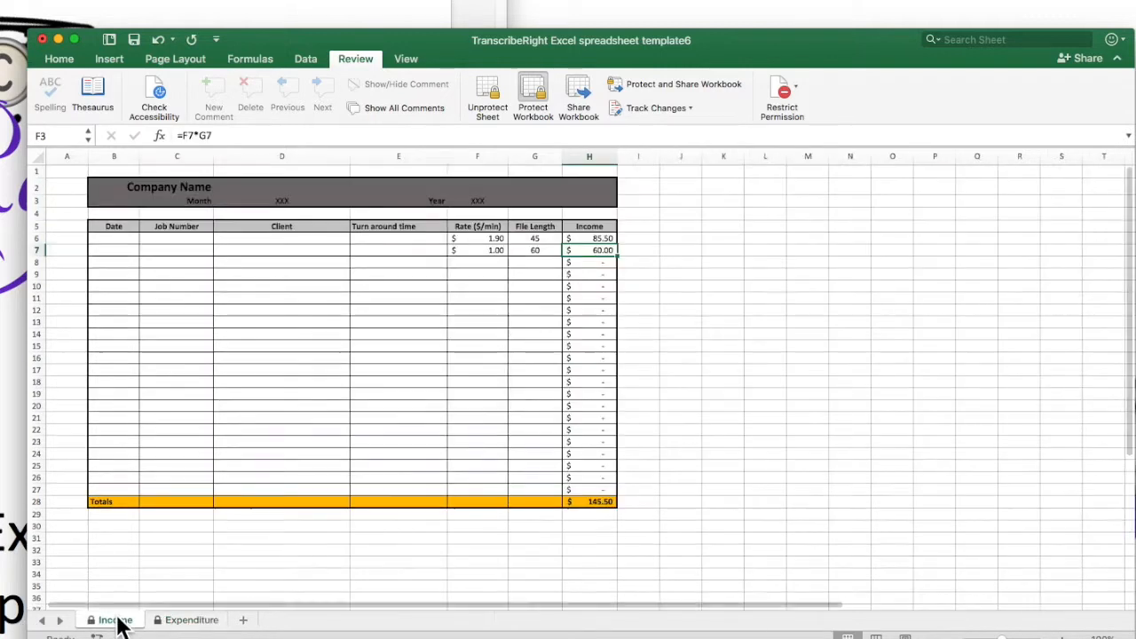
{"action": "left_click", "coordinate": [182, 626]}
{"action": "left_click", "coordinate": [160, 381]}
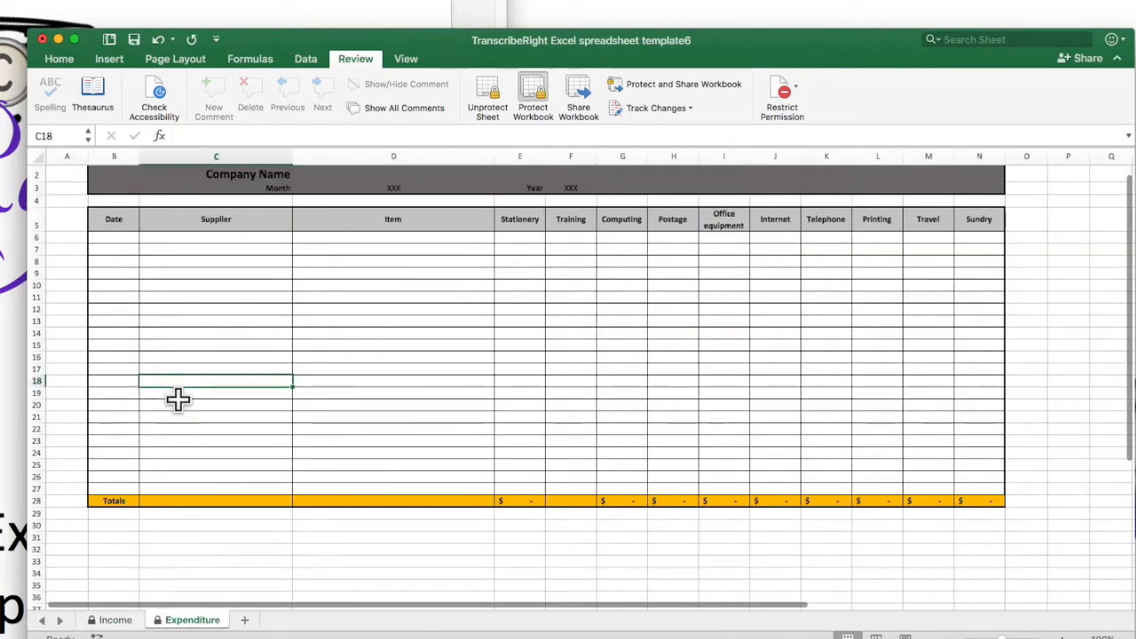
{"action": "left_click", "coordinate": [116, 621]}
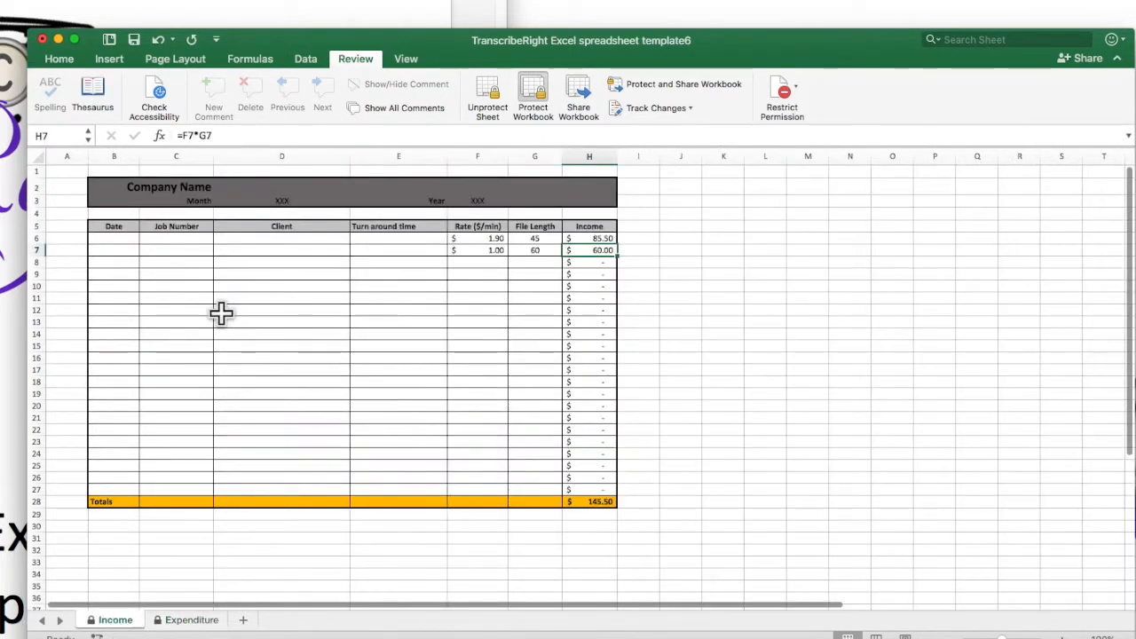
{"action": "left_click", "coordinate": [352, 310]}
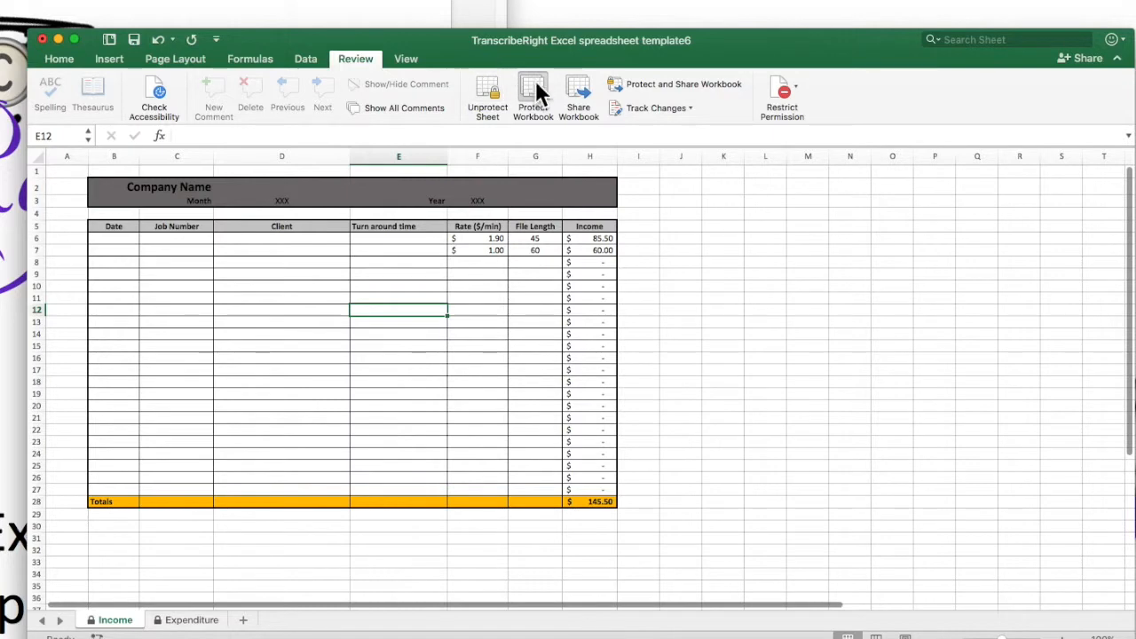
{"action": "left_click", "coordinate": [488, 89]}
{"action": "type", "text": "•••••••••"}
{"action": "key", "text": "Return"}
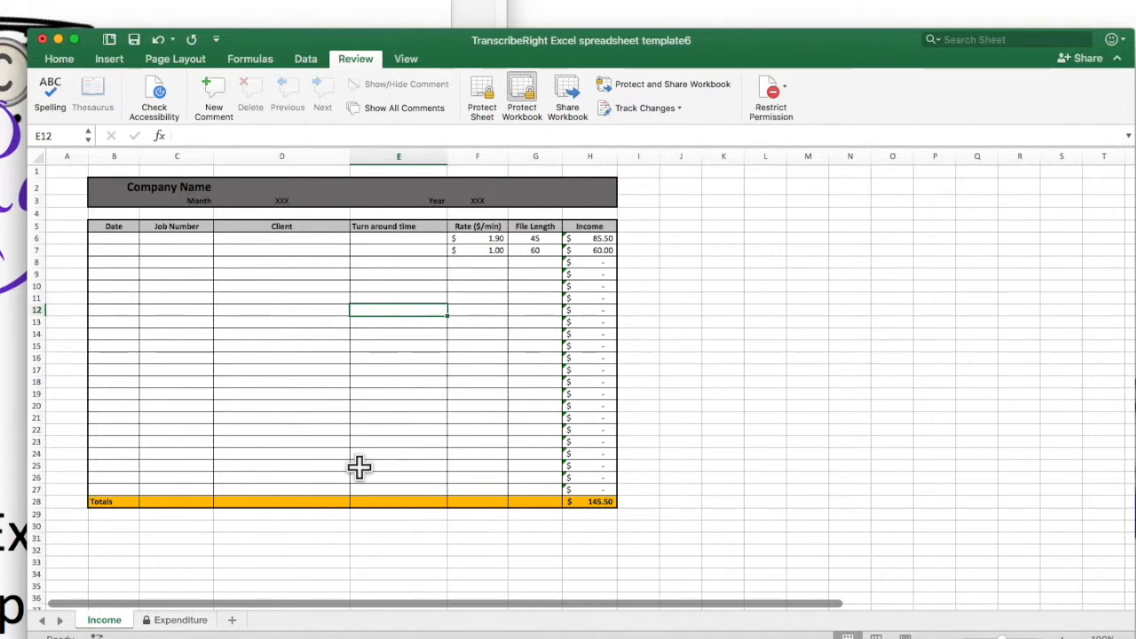
Step: Insert a new row at row 25 of the income table and paste row 24's contents into it
{"action": "left_click", "coordinate": [105, 465]}
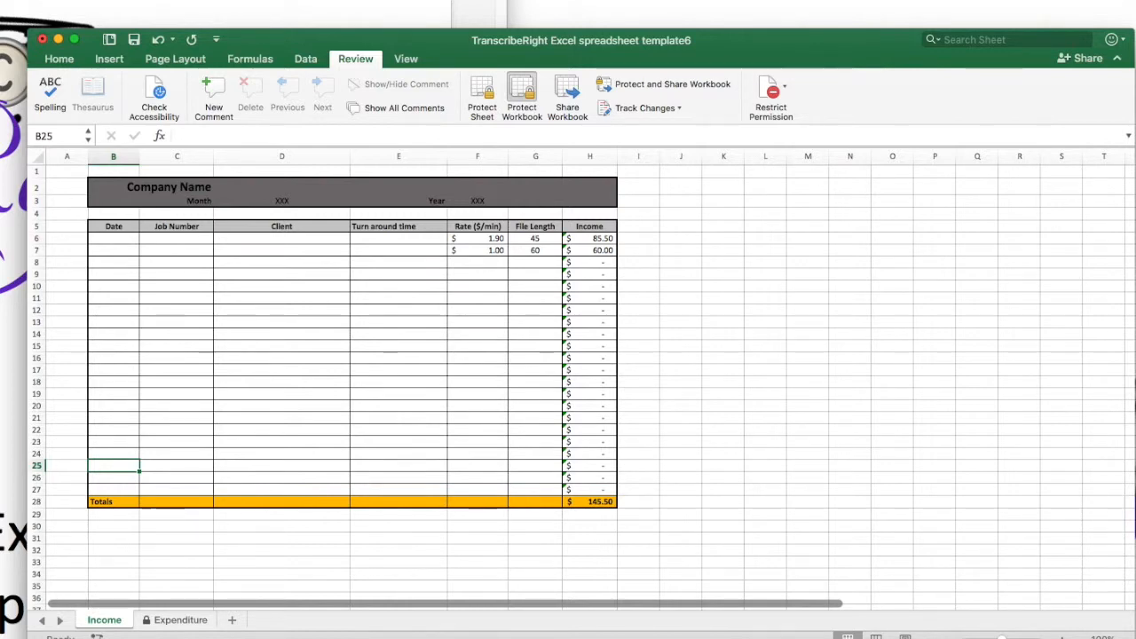
{"action": "key", "text": "ctrl+shift+equal"}
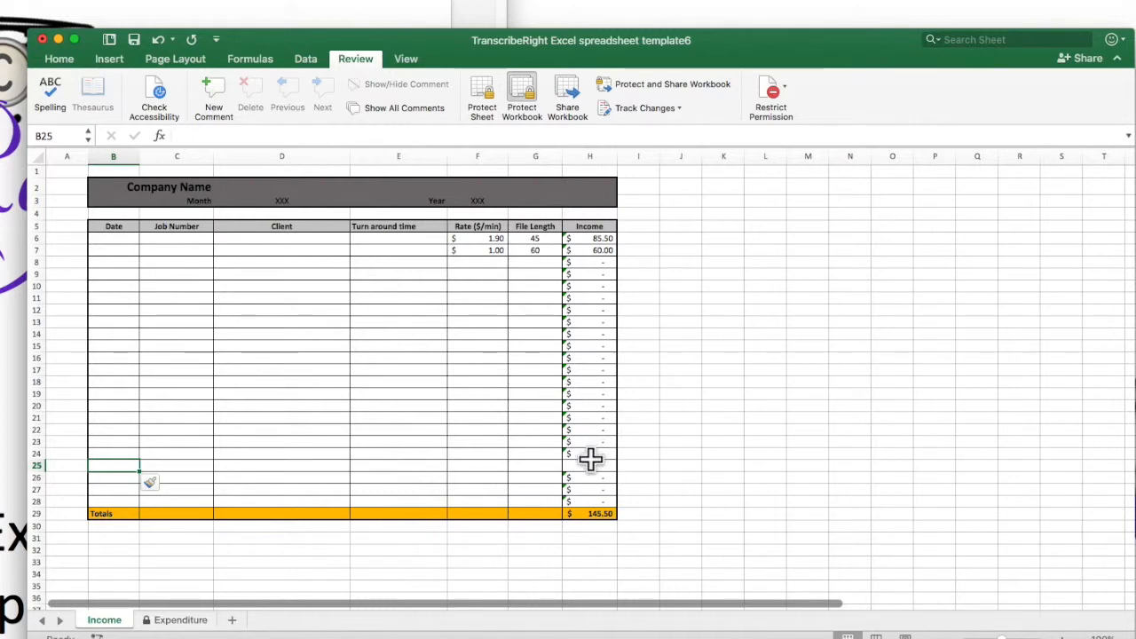
{"action": "left_click", "coordinate": [69, 450]}
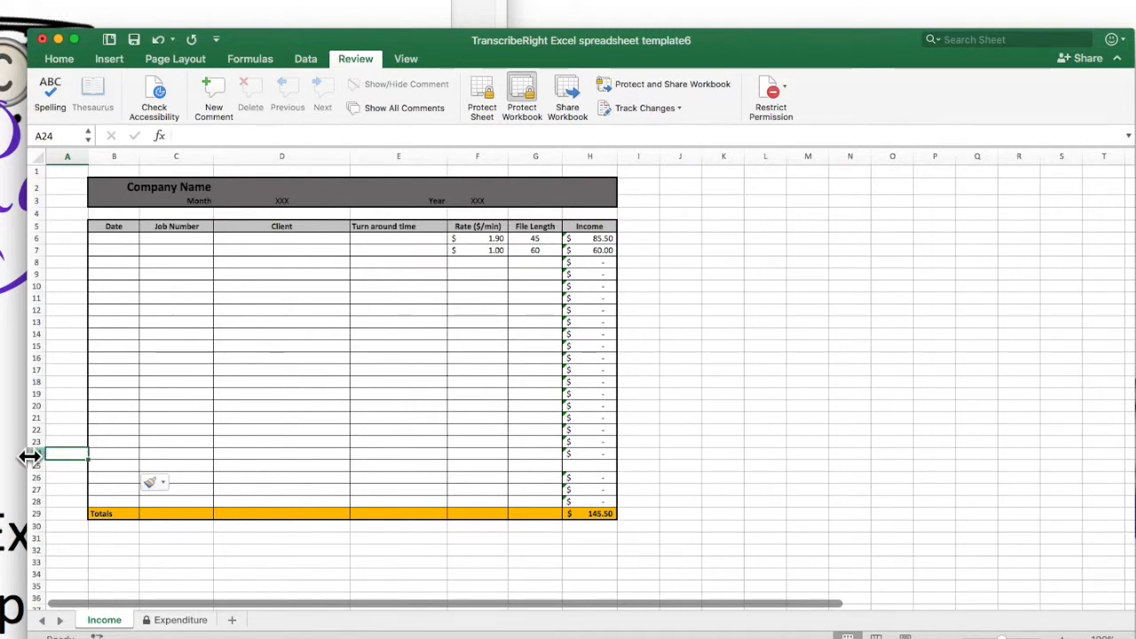
{"action": "left_click", "coordinate": [34, 453]}
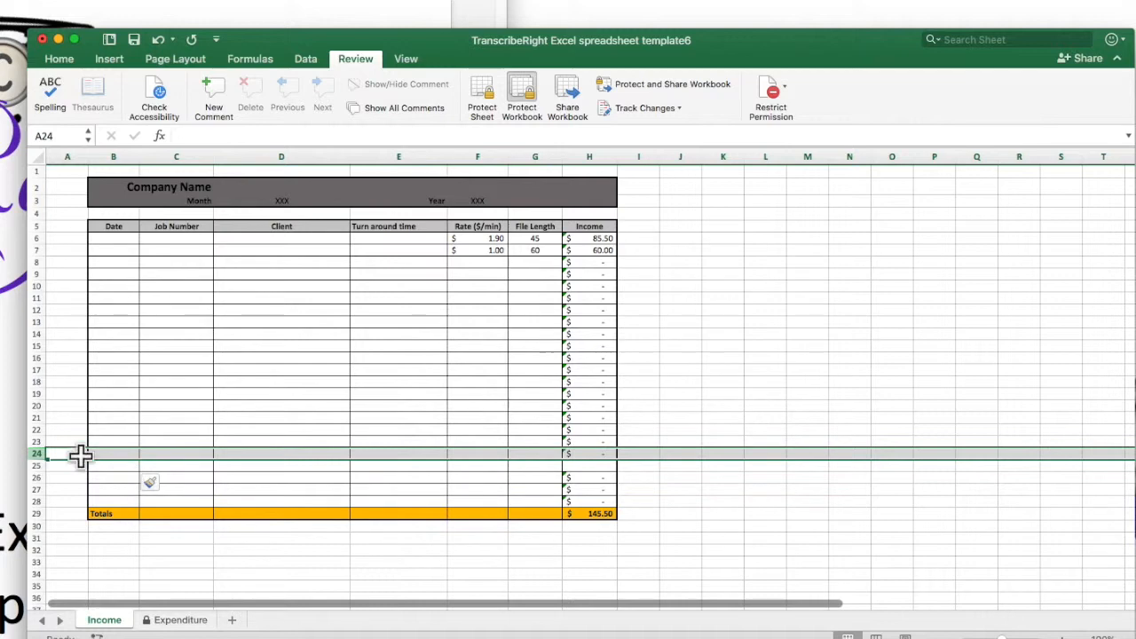
{"action": "right_click", "coordinate": [71, 451]}
{"action": "left_click", "coordinate": [99, 475]}
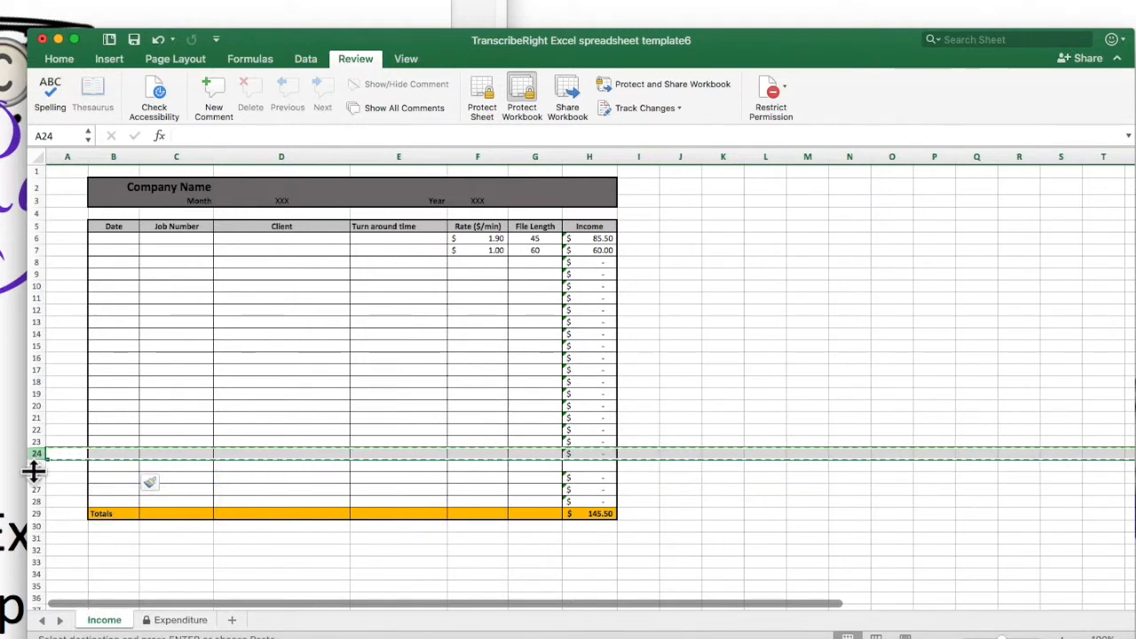
{"action": "left_click", "coordinate": [96, 466]}
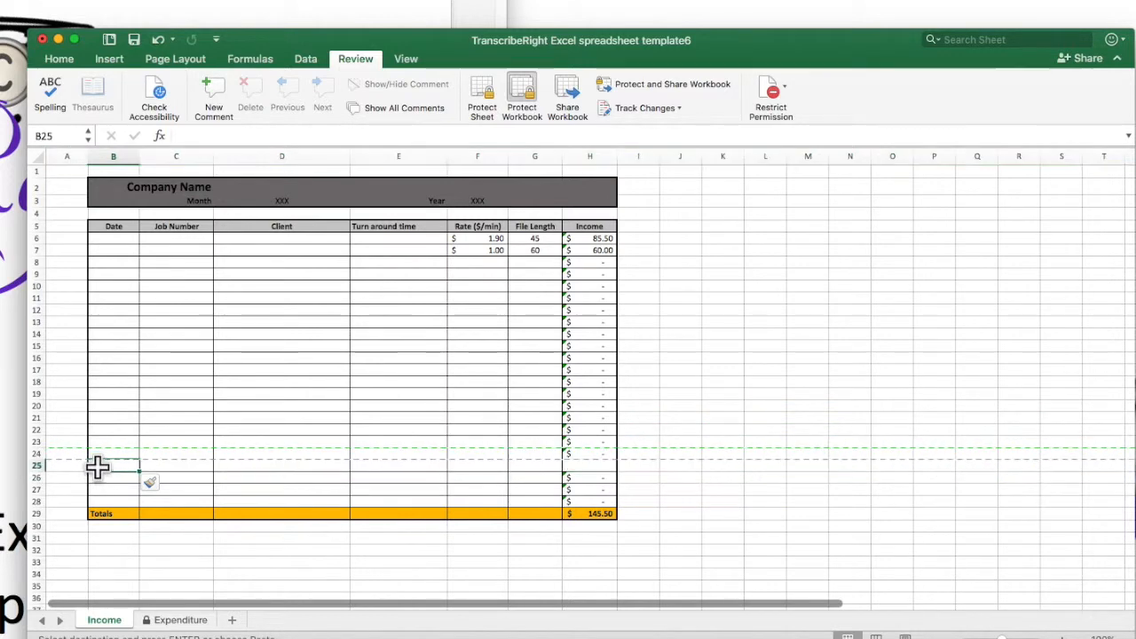
{"action": "left_click", "coordinate": [37, 463]}
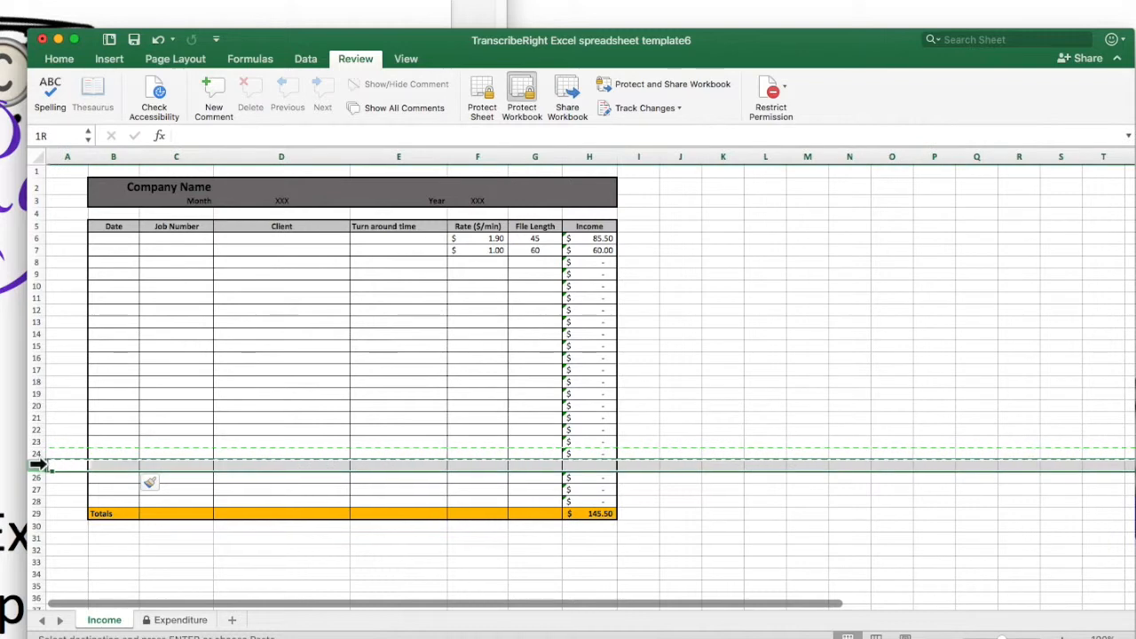
{"action": "right_click", "coordinate": [104, 466]}
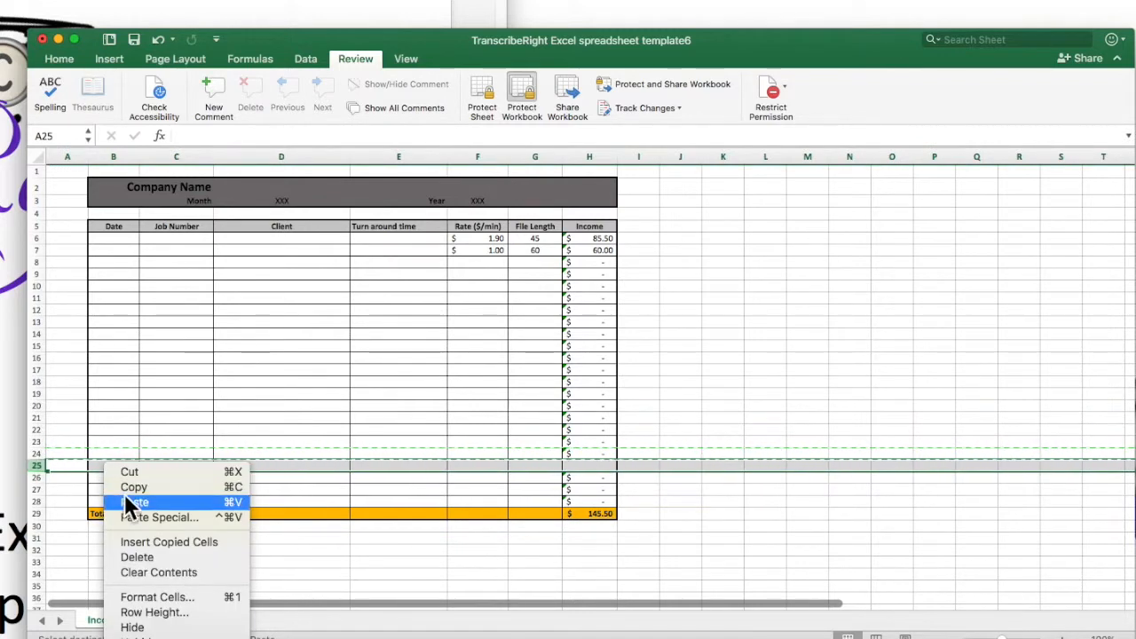
{"action": "left_click", "coordinate": [125, 498]}
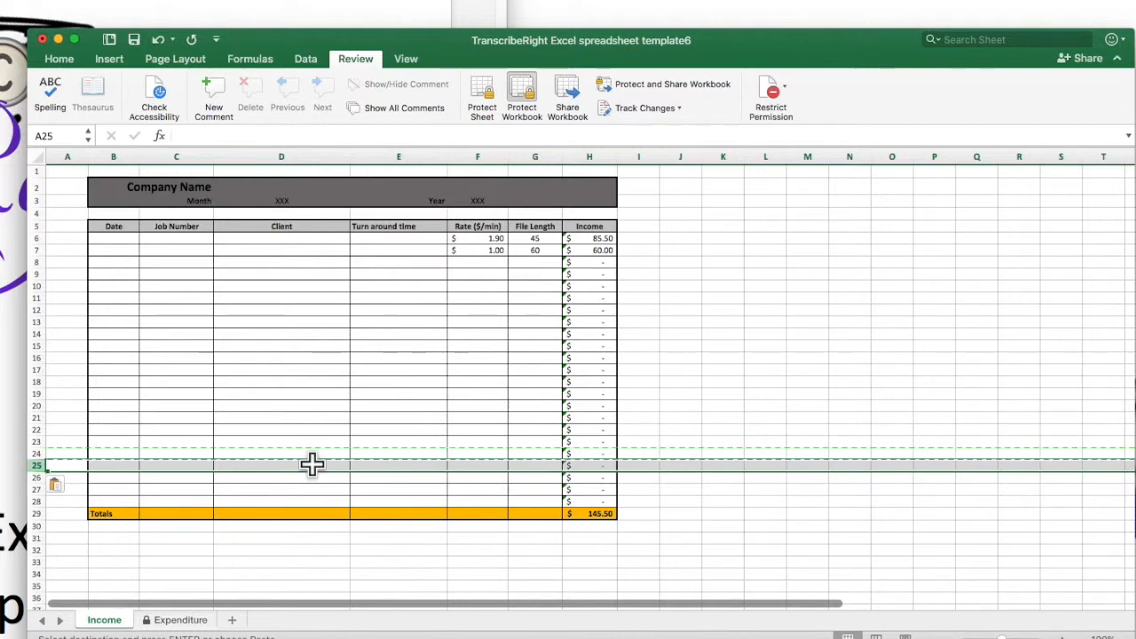
Step: Enter a rate of 1.90 and a file length in the new row 25
{"action": "left_click", "coordinate": [493, 465]}
{"action": "type", "text": "1"}
{"action": "key", "text": "Tab"}
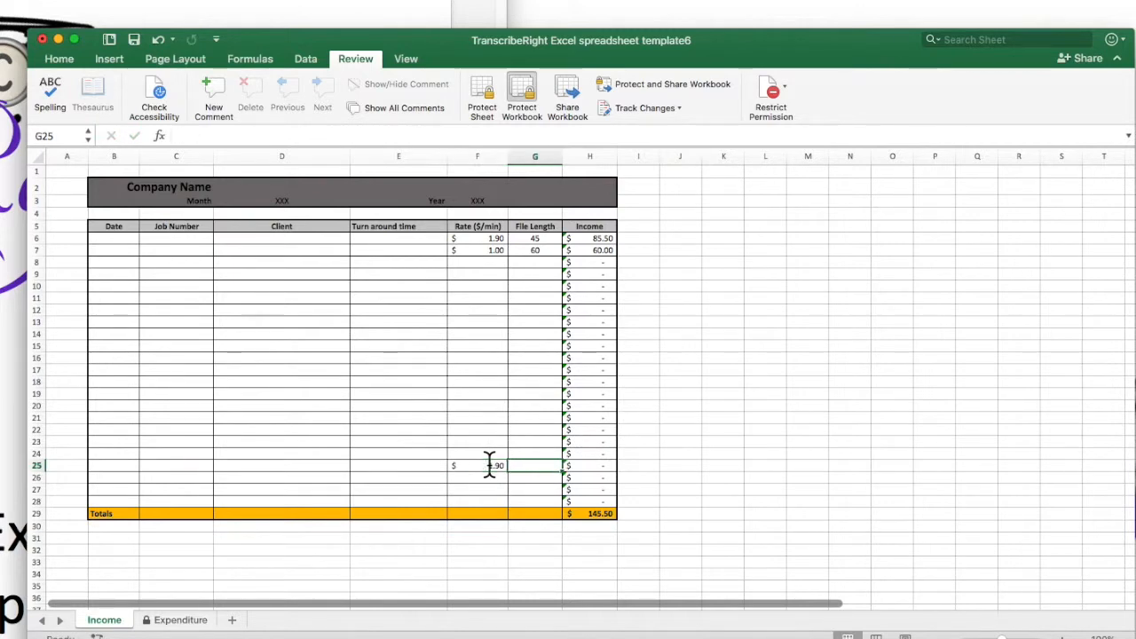
{"action": "key", "text": "Tab"}
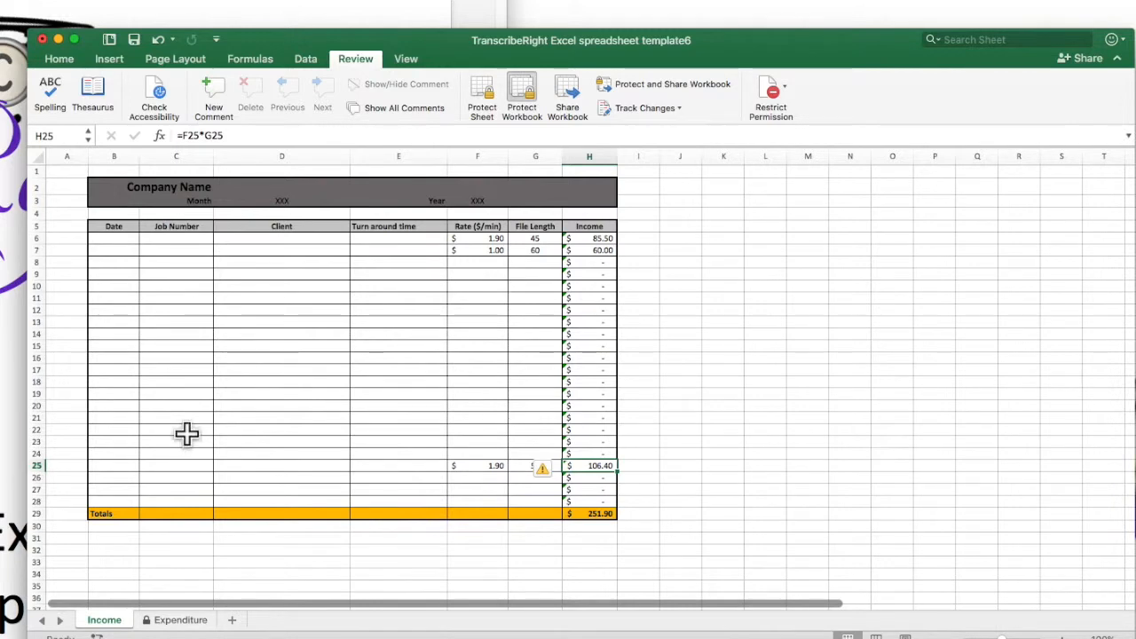
Step: Unprotect the Expenditure sheet by entering its password
{"action": "left_click", "coordinate": [180, 619]}
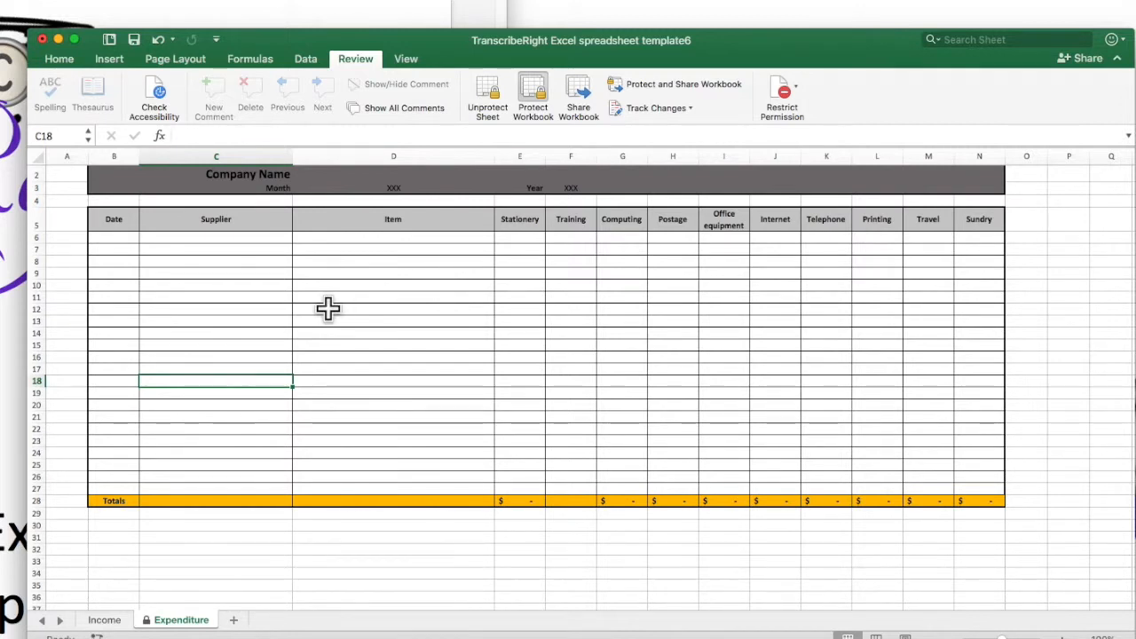
{"action": "scroll", "coordinate": [328, 308], "scroll_direction": "up", "scroll_amount": 1}
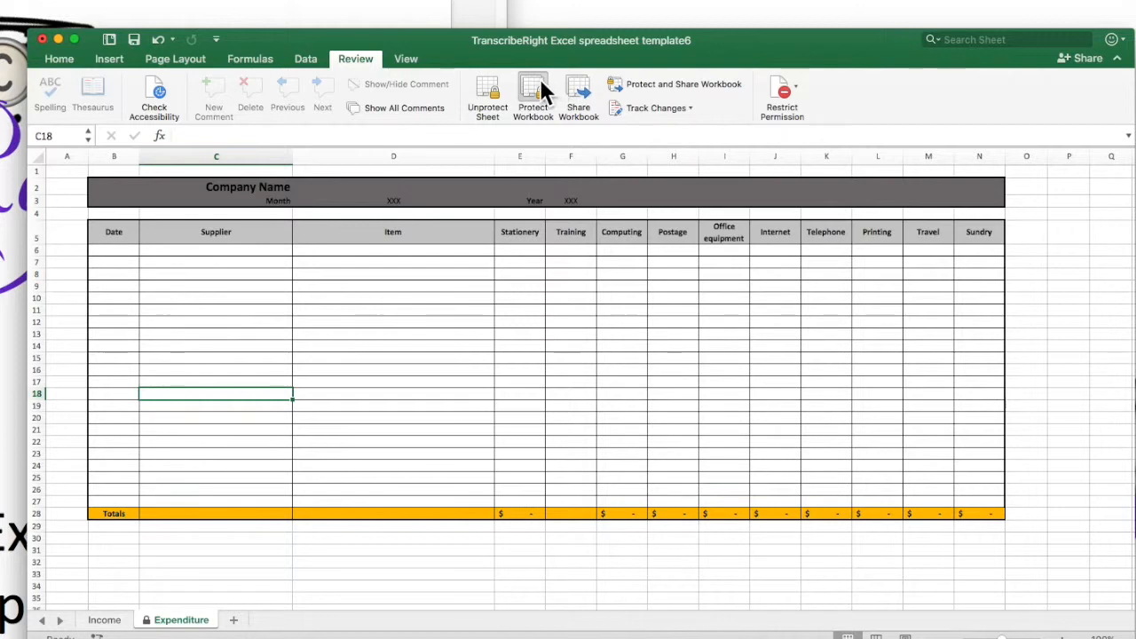
{"action": "left_click", "coordinate": [494, 89]}
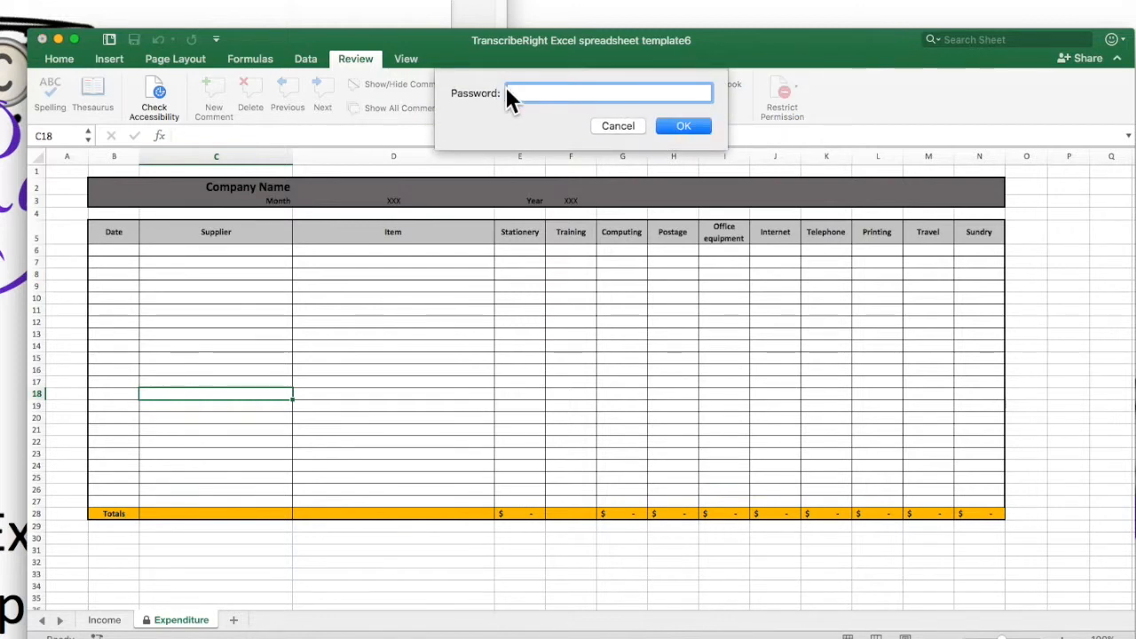
{"action": "type", "text": "123"}
{"action": "key", "text": "Return"}
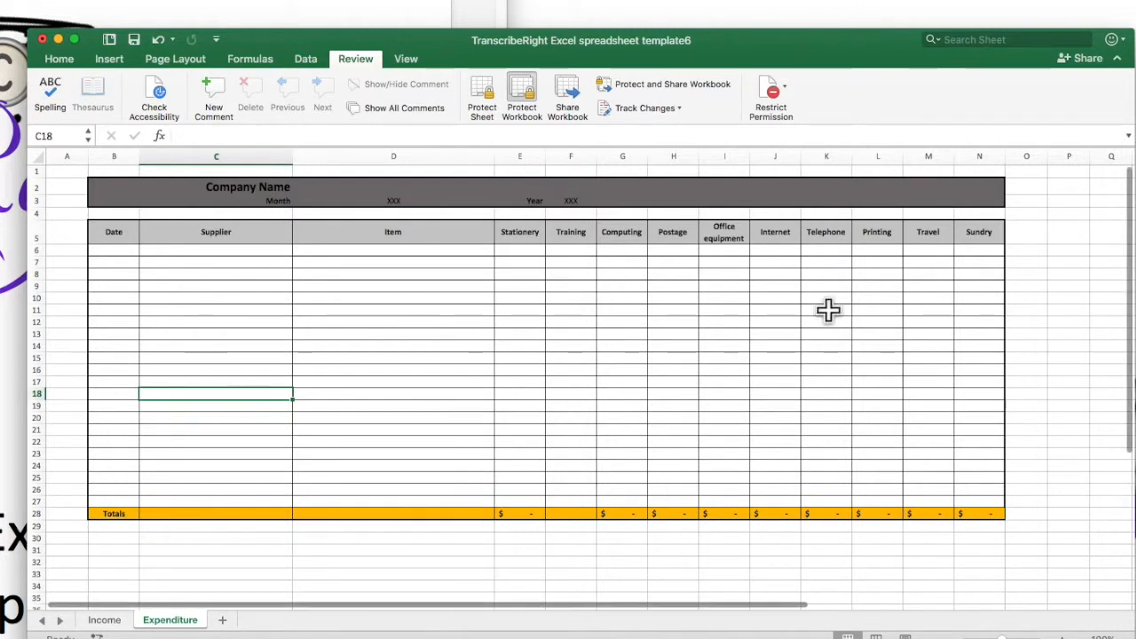
Step: Insert a new column before the Computing column in the expenditure table
{"action": "left_click", "coordinate": [632, 201]}
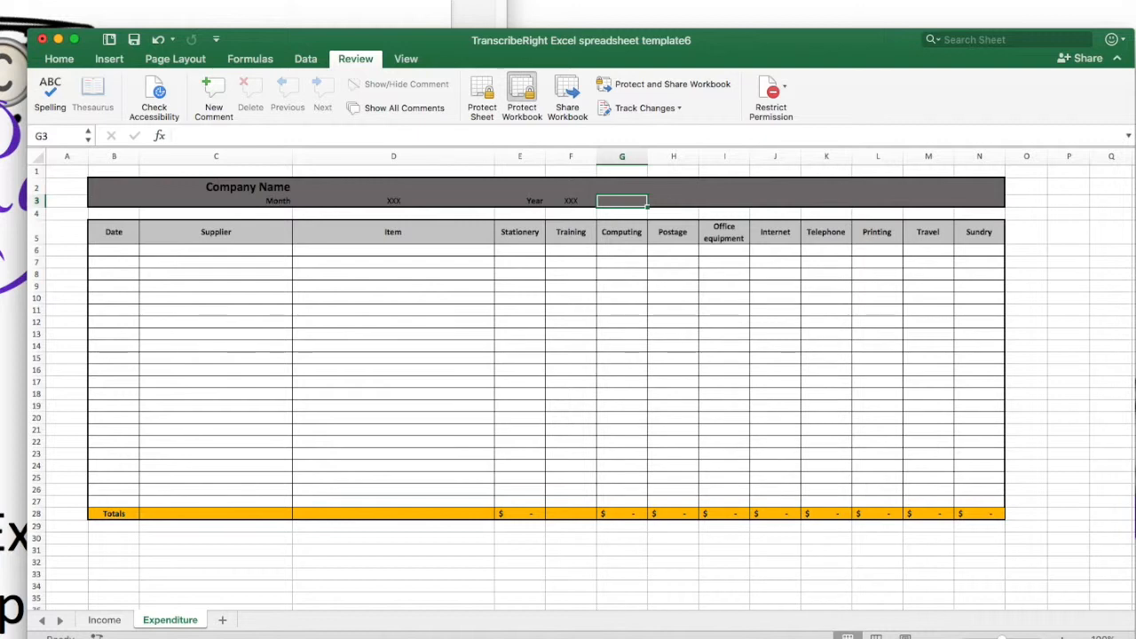
{"action": "key", "text": "ctrl+shift+="}
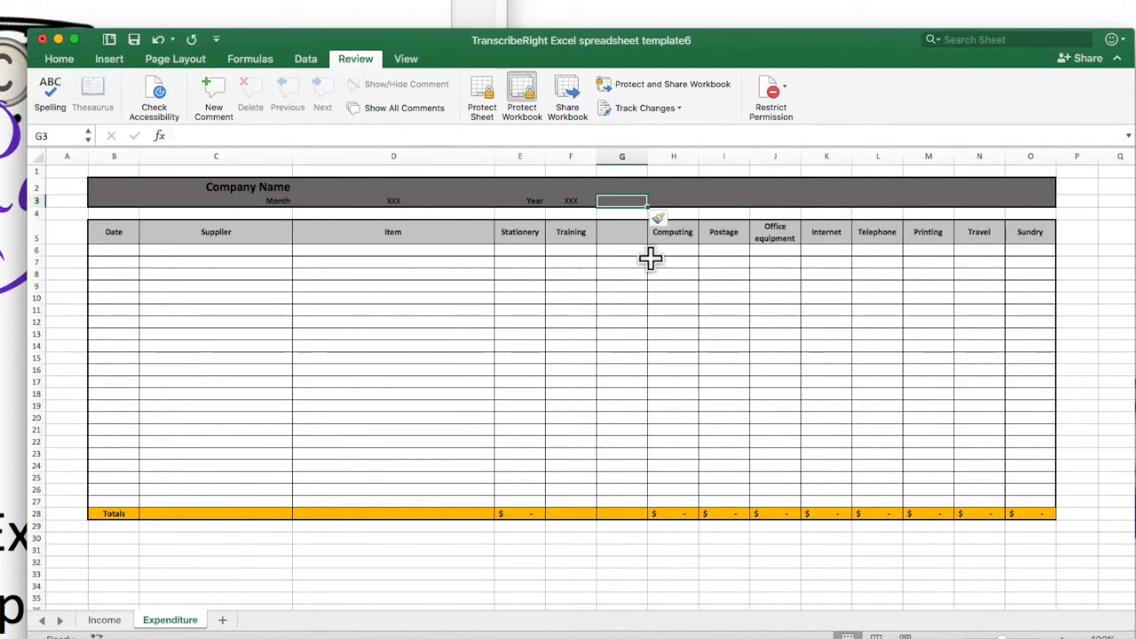
Step: Copy the Computing column and paste it into the new empty column G of the expenditure table
{"action": "left_click", "coordinate": [678, 156]}
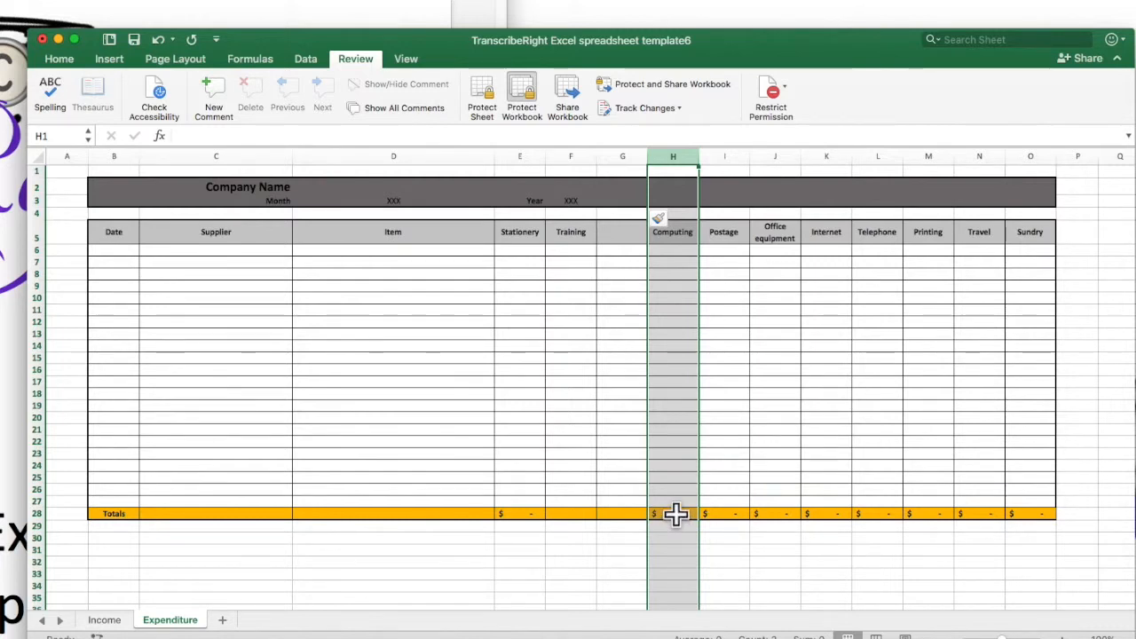
{"action": "right_click", "coordinate": [674, 156]}
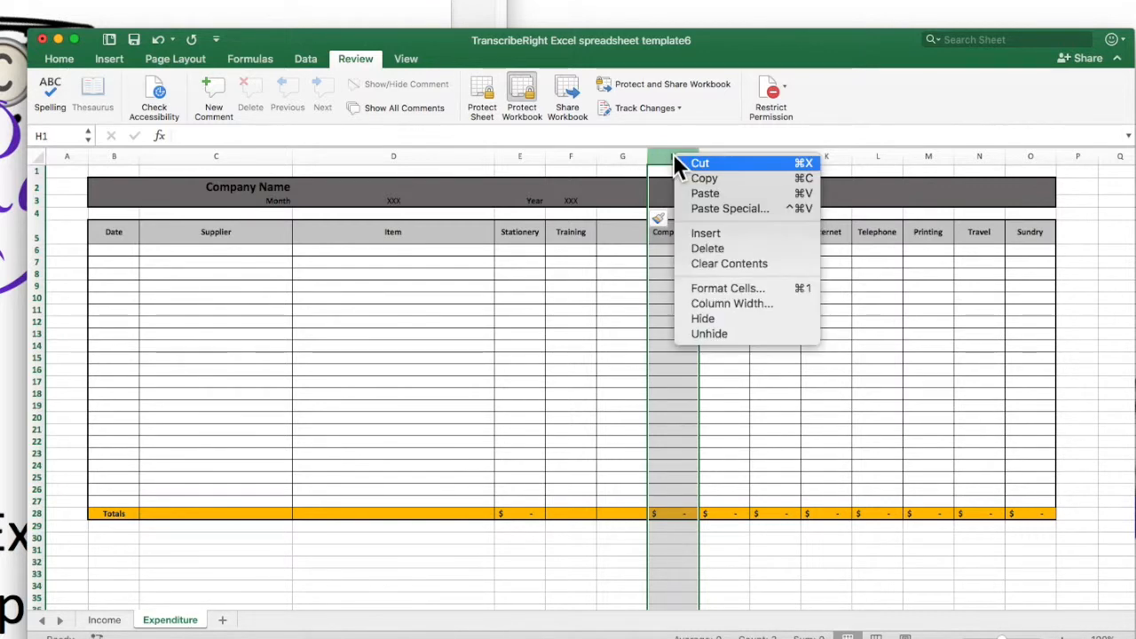
{"action": "left_click", "coordinate": [688, 178]}
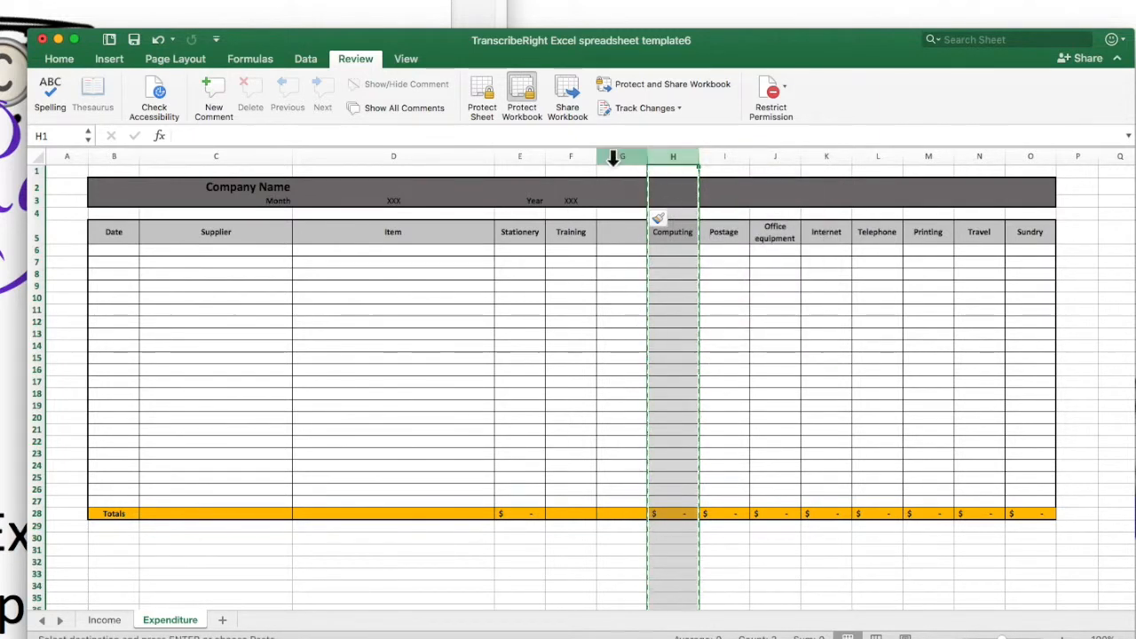
{"action": "left_click", "coordinate": [612, 157]}
{"action": "right_click", "coordinate": [613, 157]}
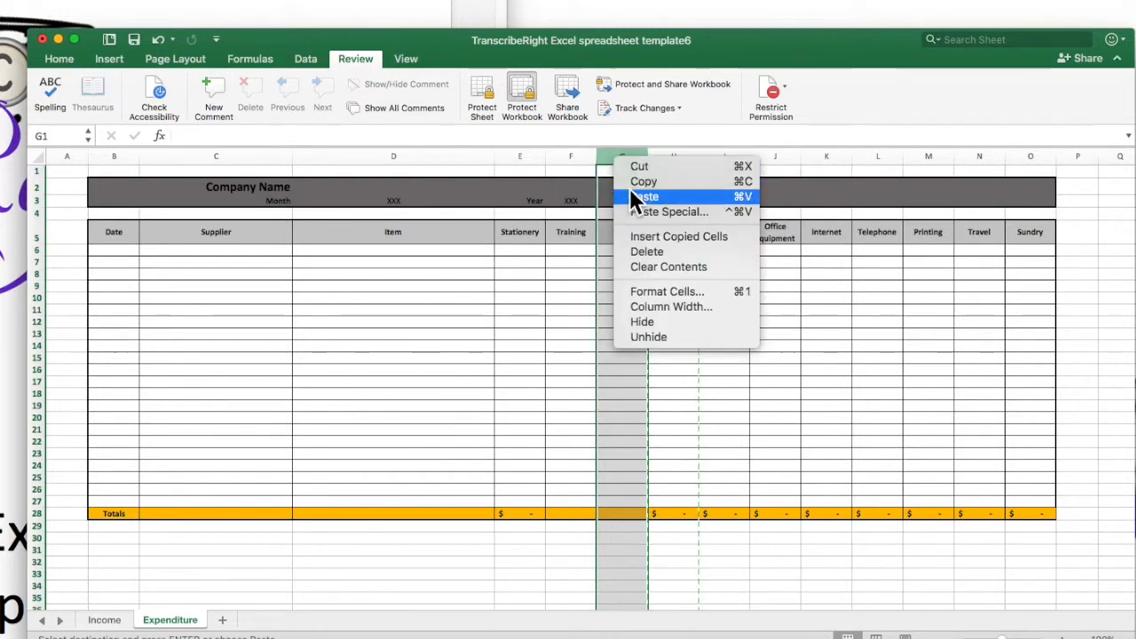
{"action": "left_click", "coordinate": [630, 196]}
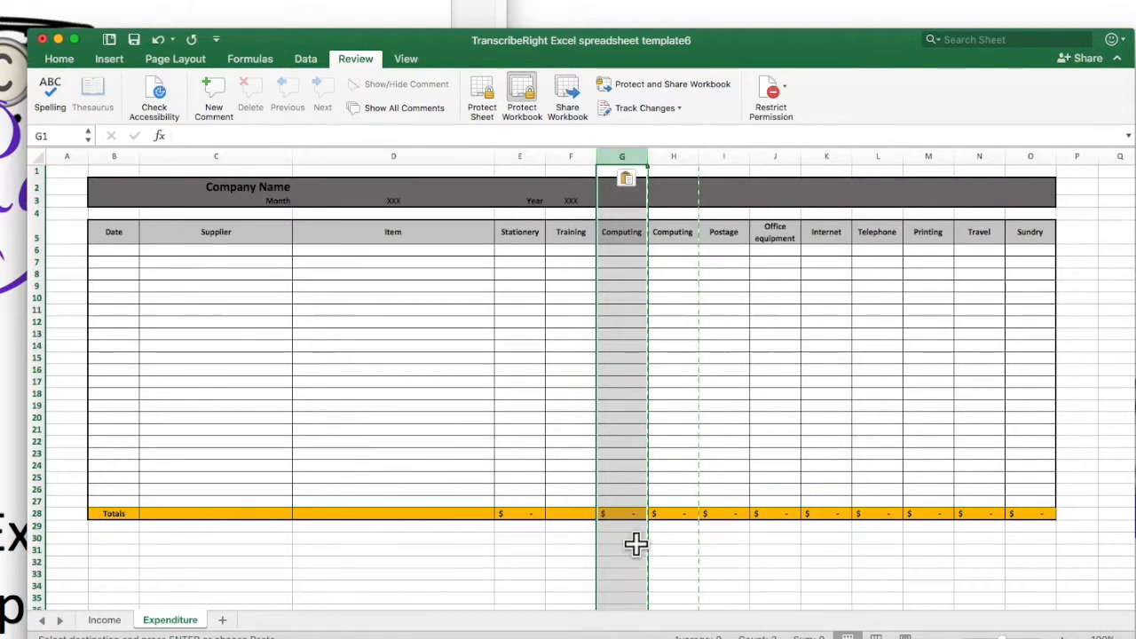
Step: Copy the totals formula from cell G28 into the empty Training total cell F28
{"action": "left_click", "coordinate": [552, 515]}
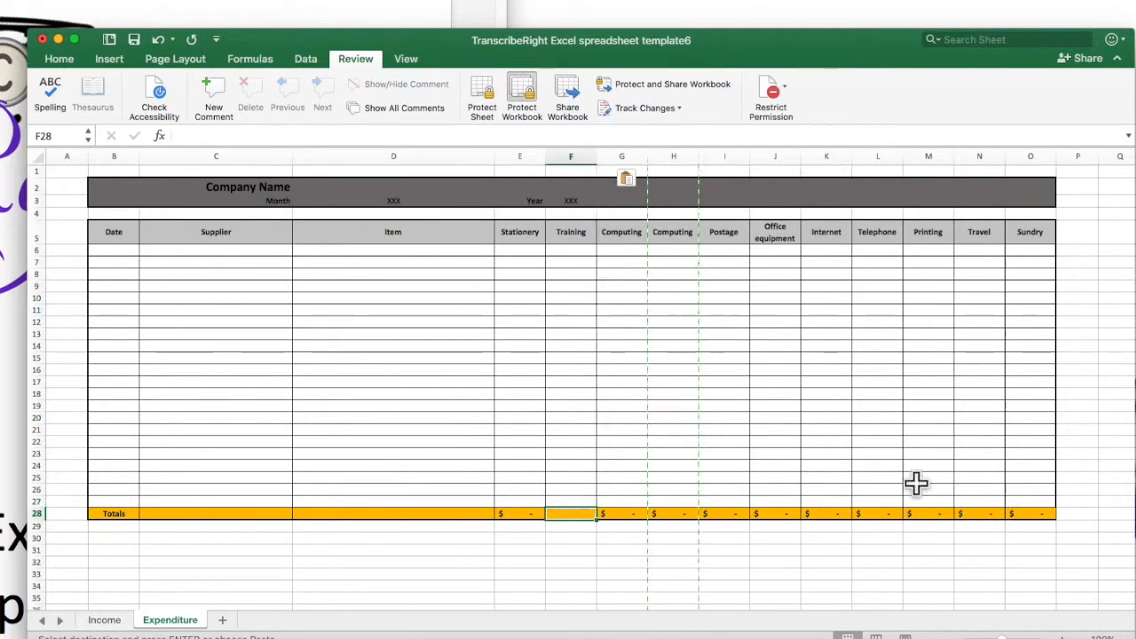
{"action": "left_click", "coordinate": [621, 514]}
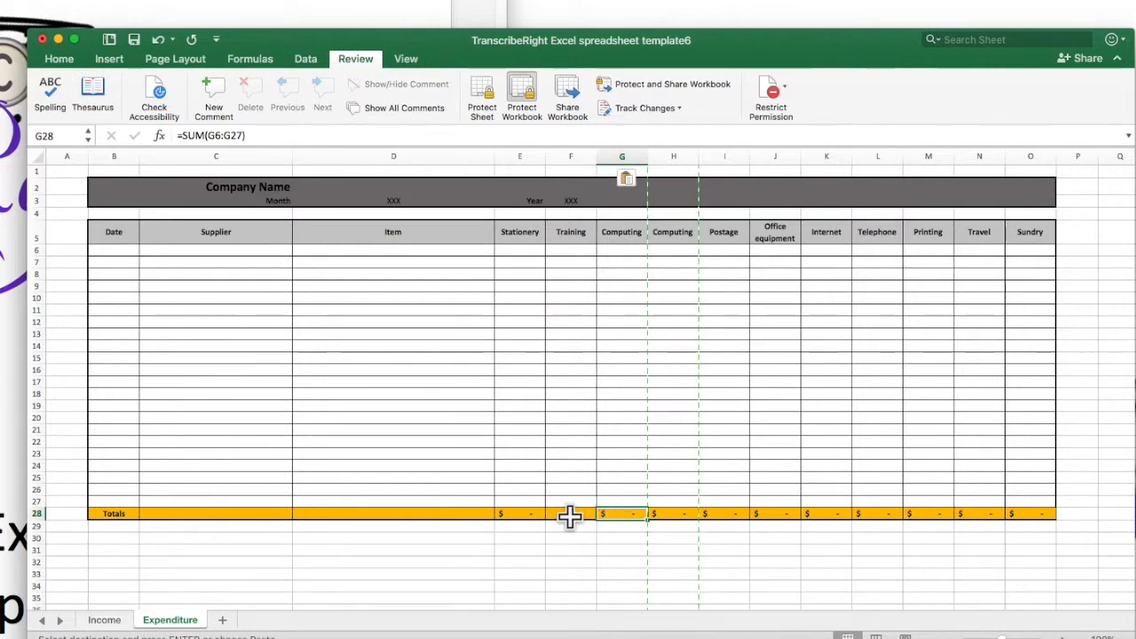
{"action": "right_click", "coordinate": [631, 513]}
{"action": "left_click", "coordinate": [657, 540]}
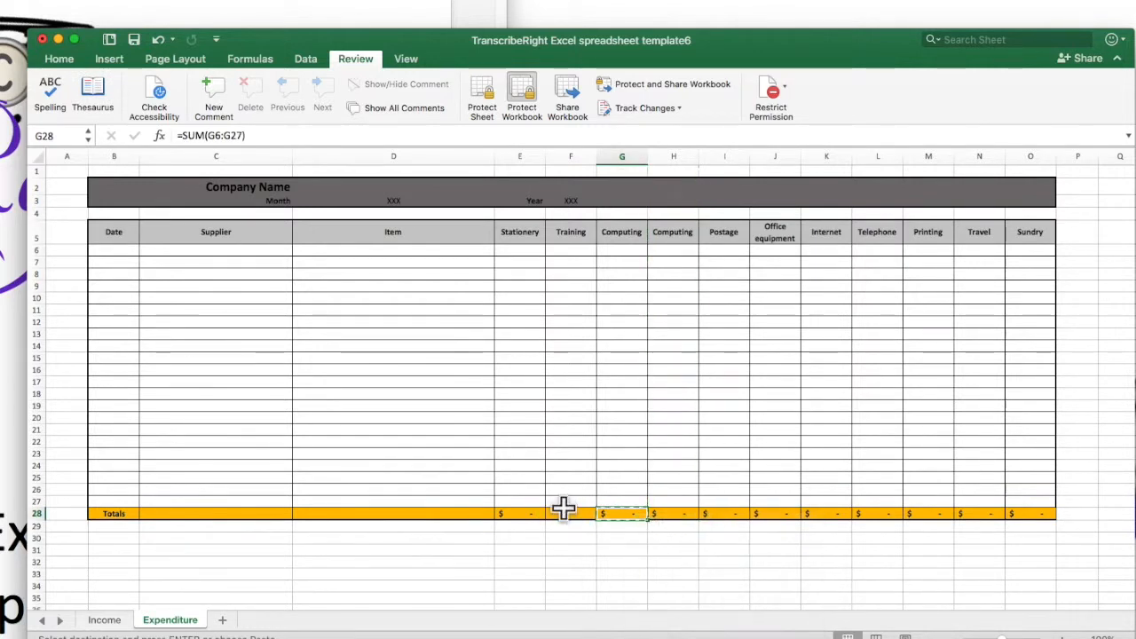
{"action": "right_click", "coordinate": [568, 513]}
{"action": "left_click", "coordinate": [597, 546]}
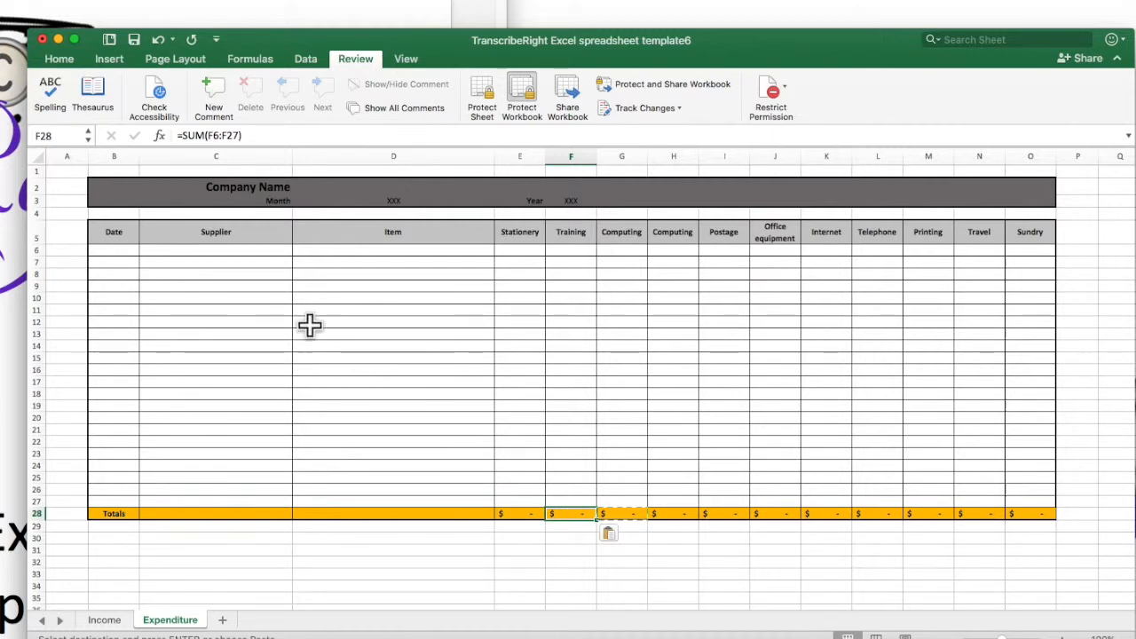
Step: Save the workbook under the name January 2018
{"action": "left_click", "coordinate": [419, 201]}
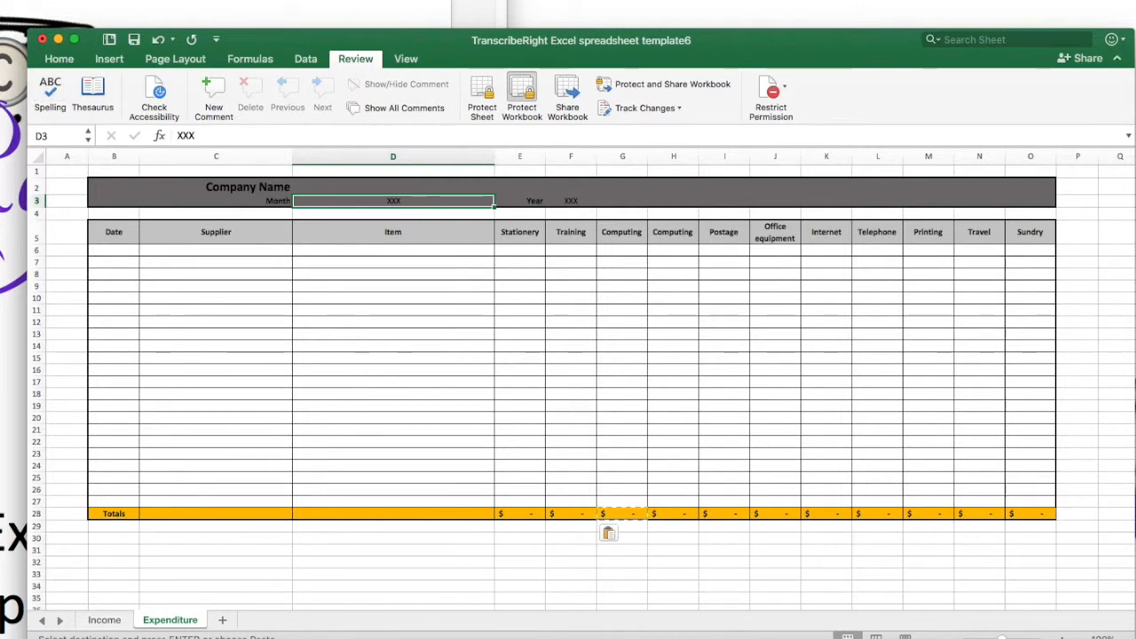
{"action": "key", "text": "super+s"}
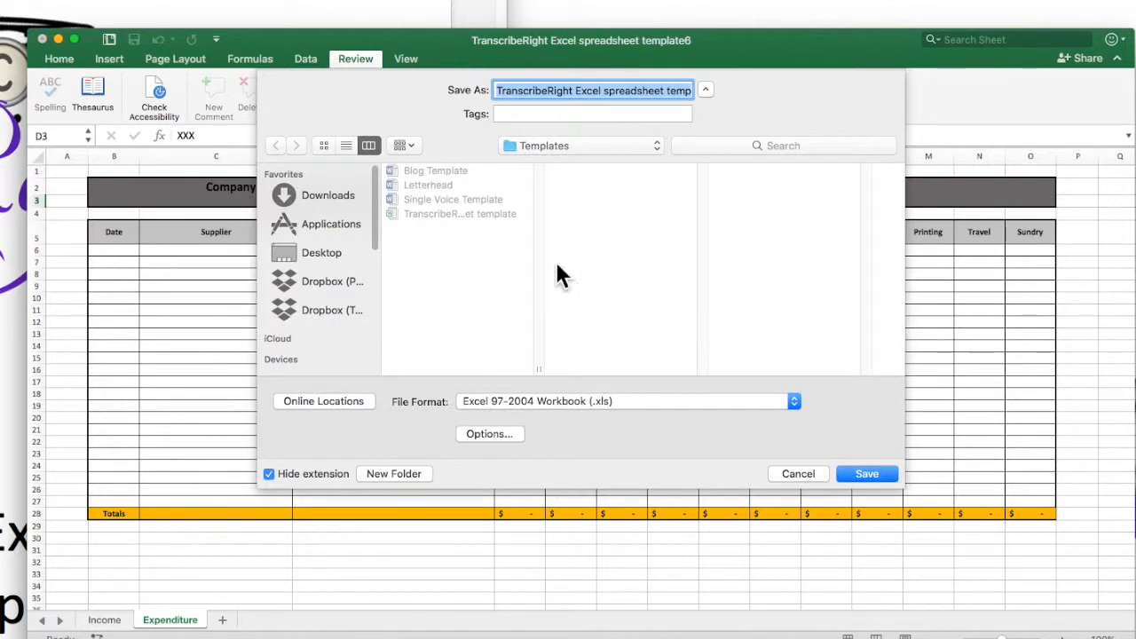
{"action": "type", "text": "January 2018"}
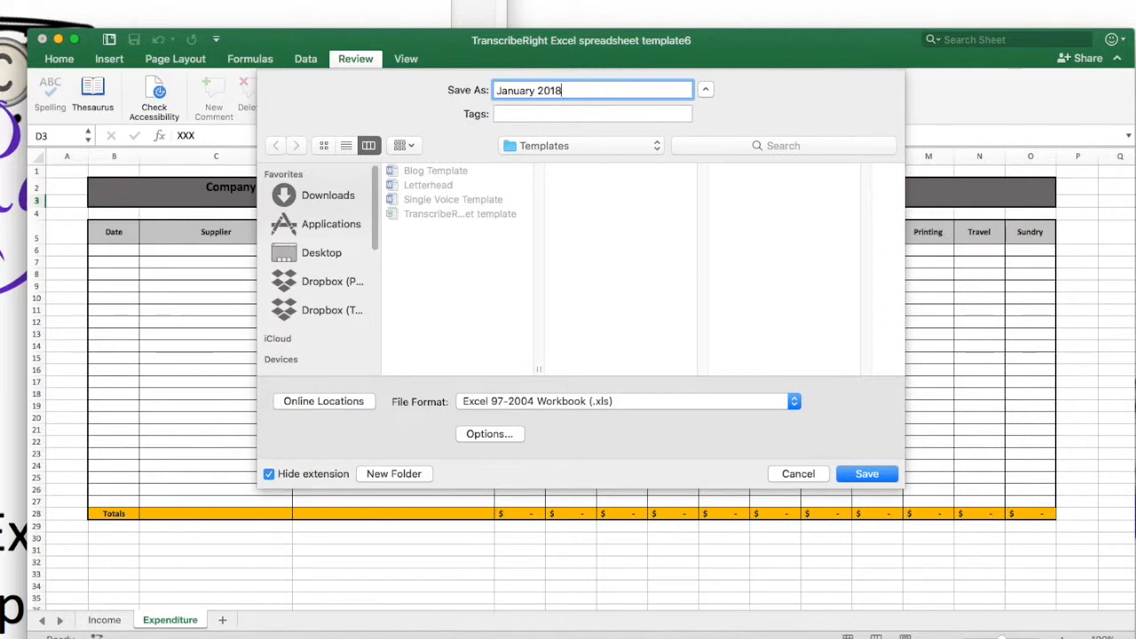
{"action": "left_click", "coordinate": [866, 474]}
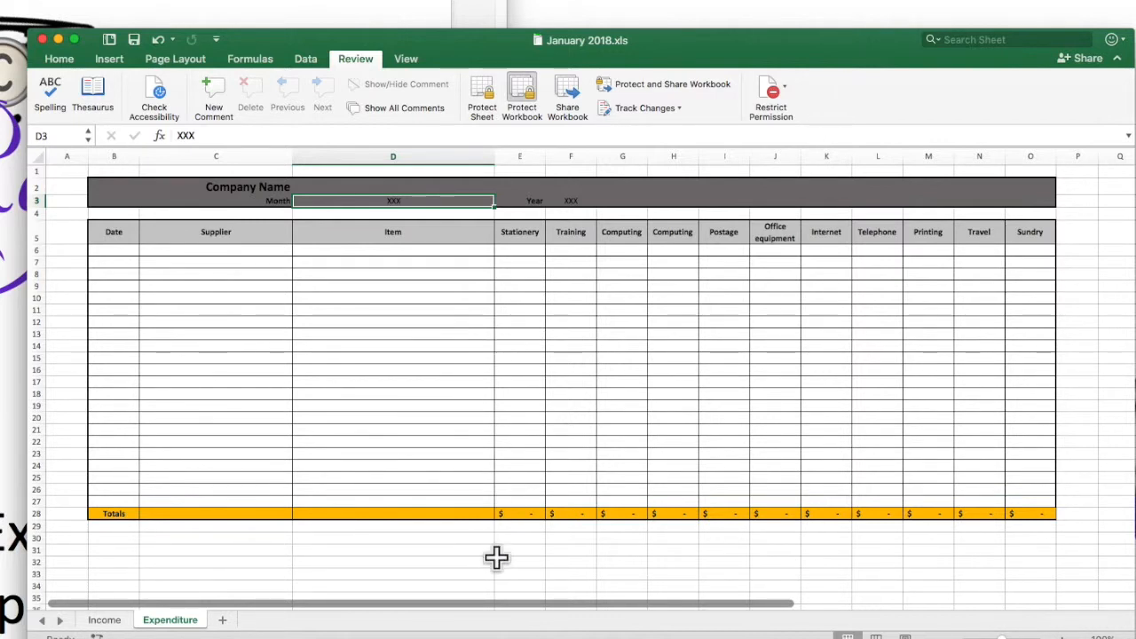
{"action": "left_click_drag", "start_coordinate": [546, 611], "coordinate": [280, 610]}
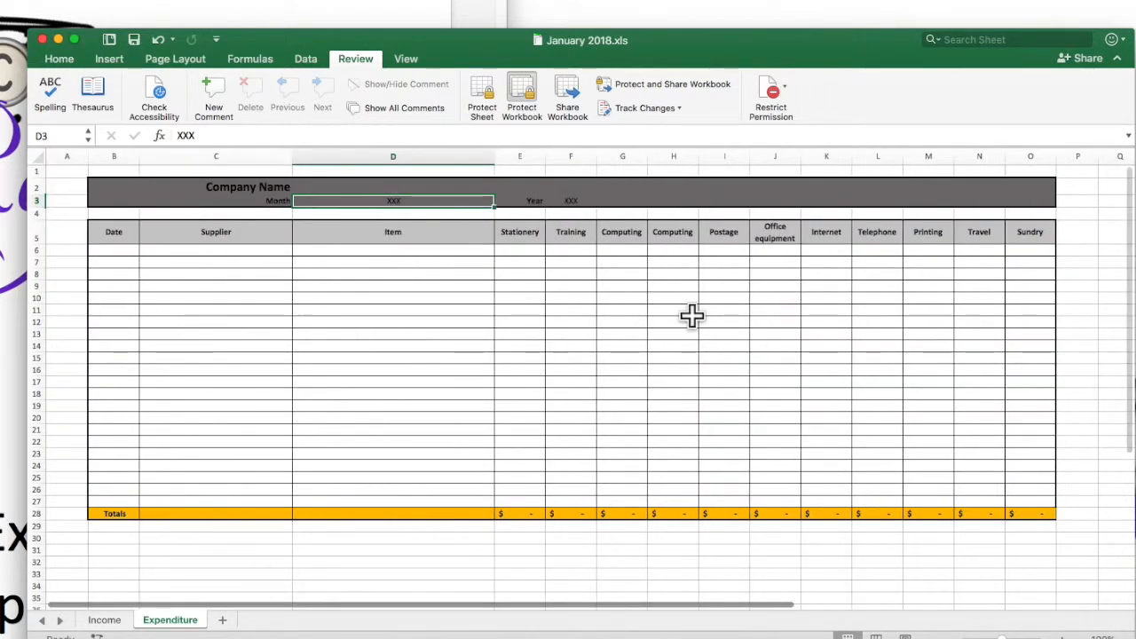